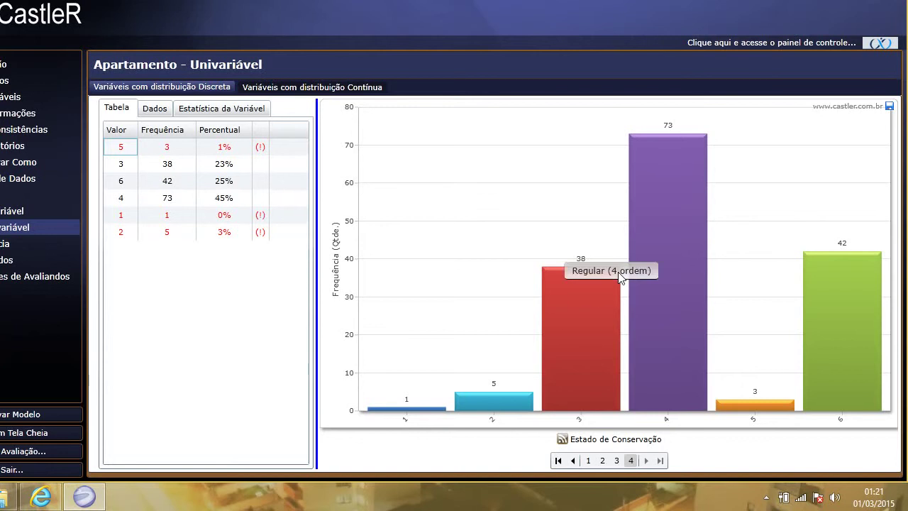
Examine the category labels of the bars in the Estado de Conservação frequency chart.
{"action": "mouse_move", "coordinate": [588, 293]}
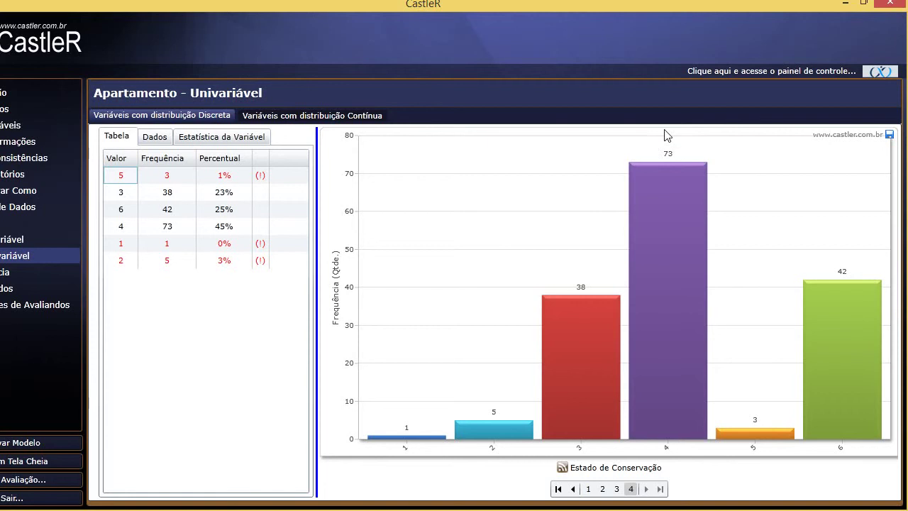
{"action": "mouse_move", "coordinate": [664, 142]}
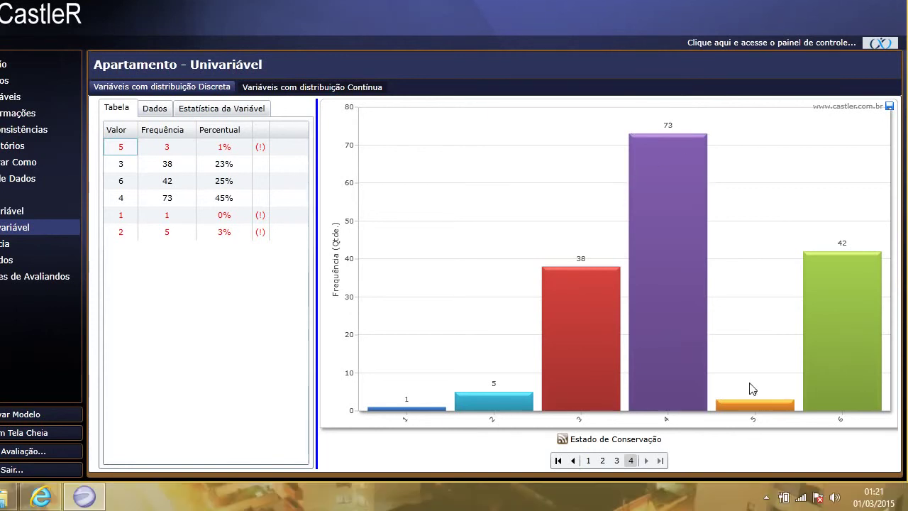
{"action": "mouse_move", "coordinate": [756, 404]}
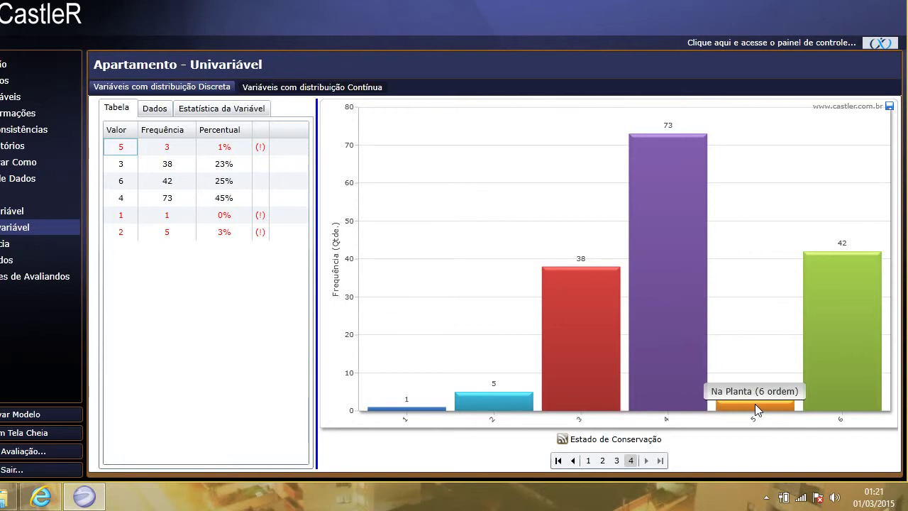
{"action": "mouse_move", "coordinate": [843, 275]}
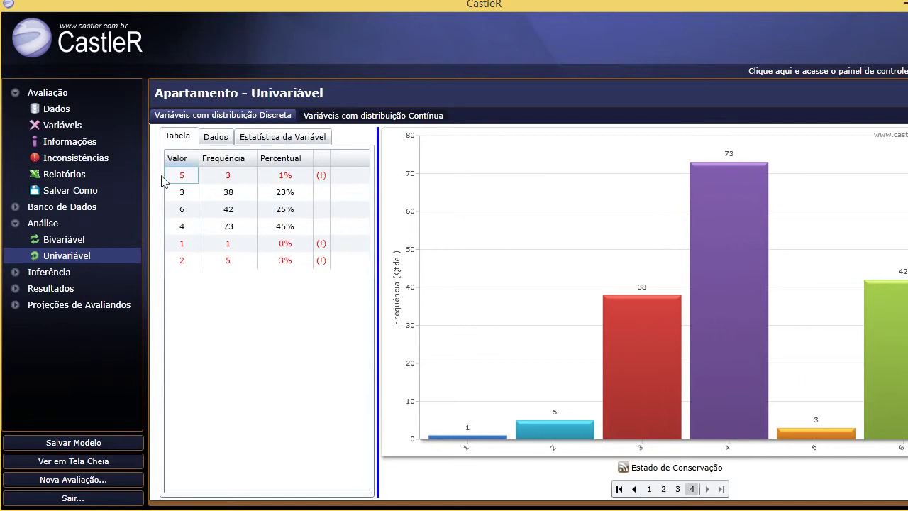
Open data record 1 and review its location, market and building characteristics, then close the record.
{"action": "left_click", "coordinate": [215, 138]}
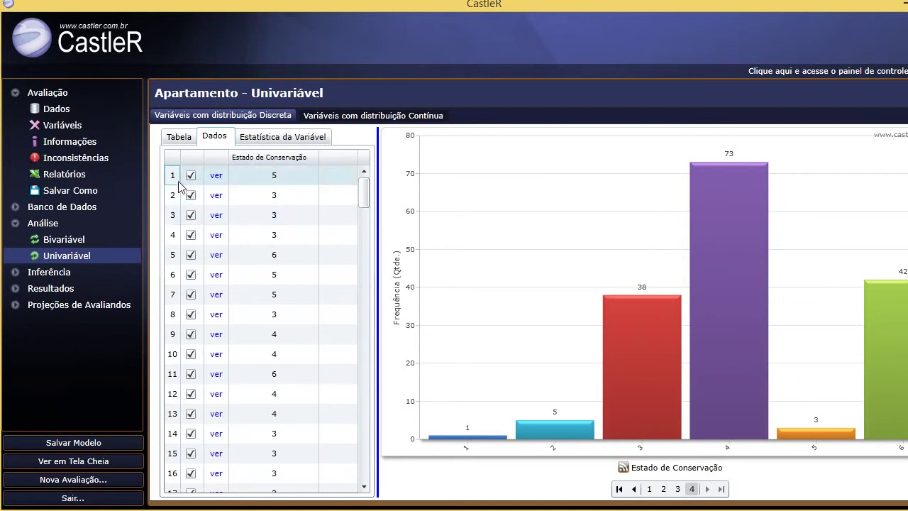
{"action": "left_click", "coordinate": [215, 179]}
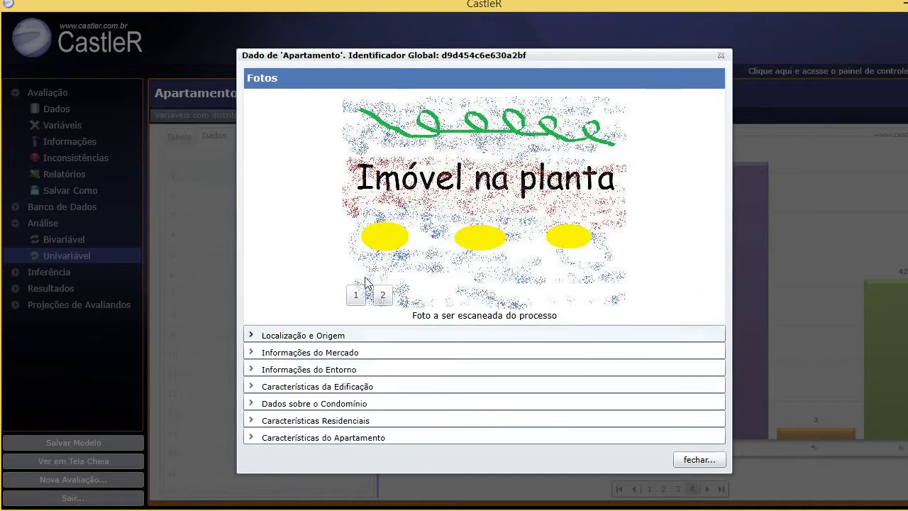
{"action": "left_click", "coordinate": [336, 336]}
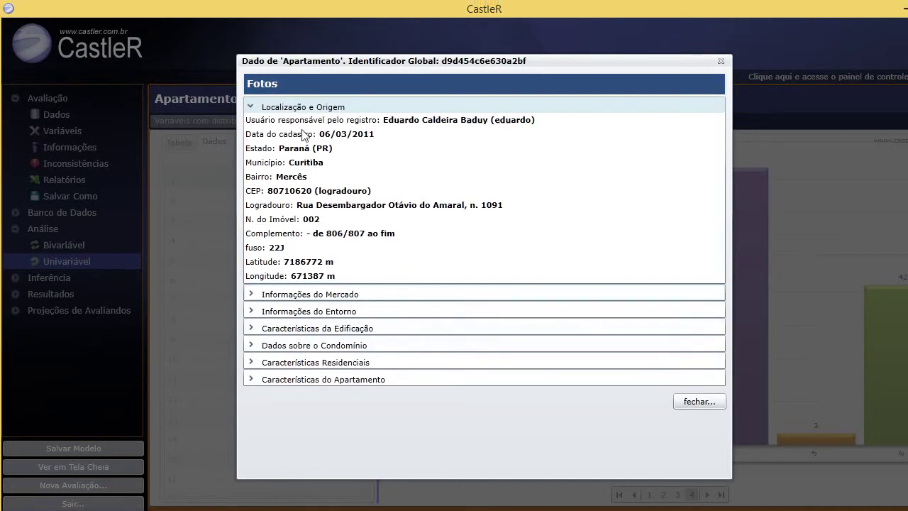
{"action": "left_click", "coordinate": [306, 289]}
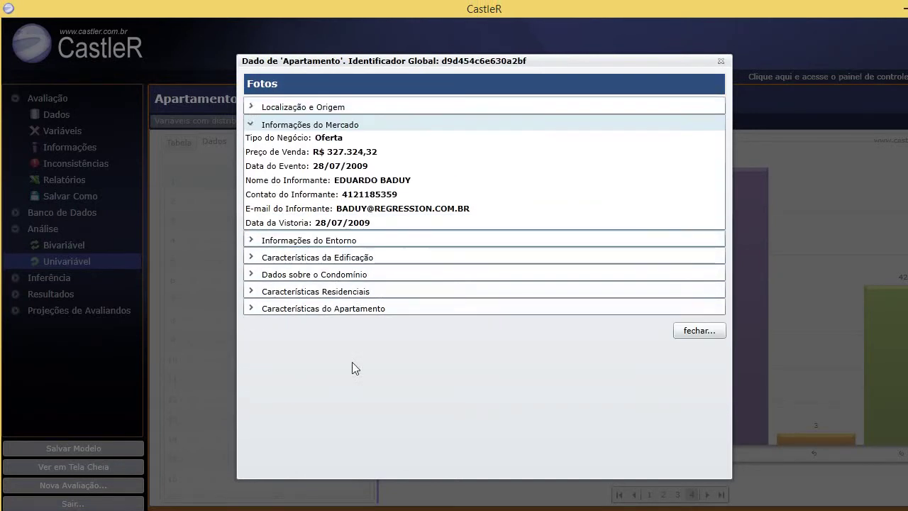
{"action": "left_click", "coordinate": [317, 257]}
{"action": "left_click", "coordinate": [699, 358]}
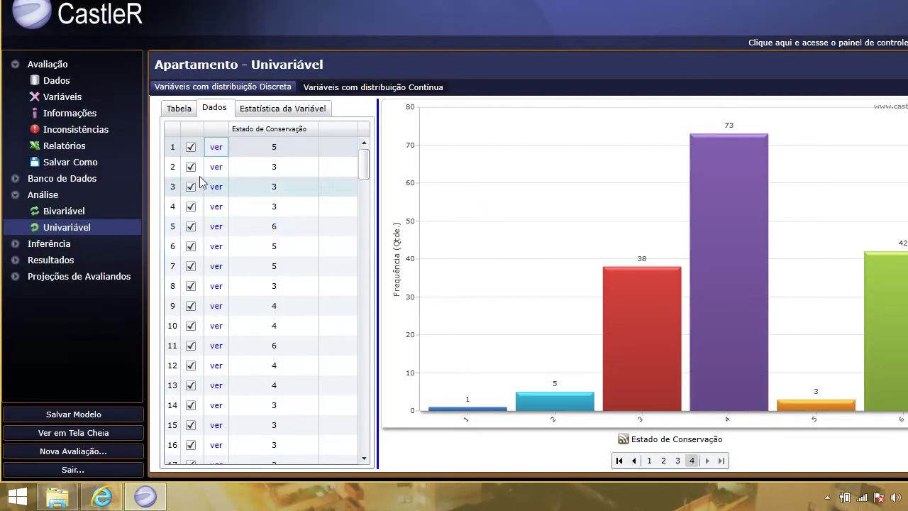
Disable record 1 in the model's data list and enable it again.
{"action": "left_click", "coordinate": [191, 149]}
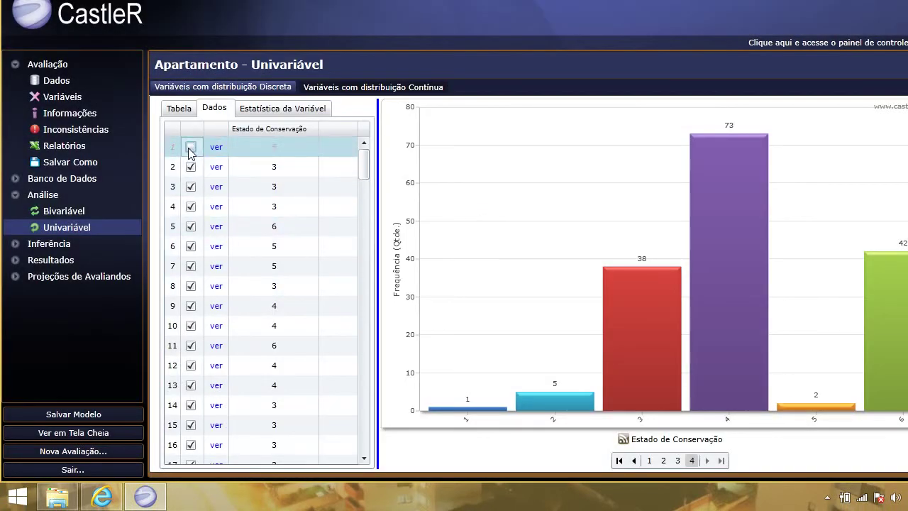
{"action": "left_click", "coordinate": [190, 149]}
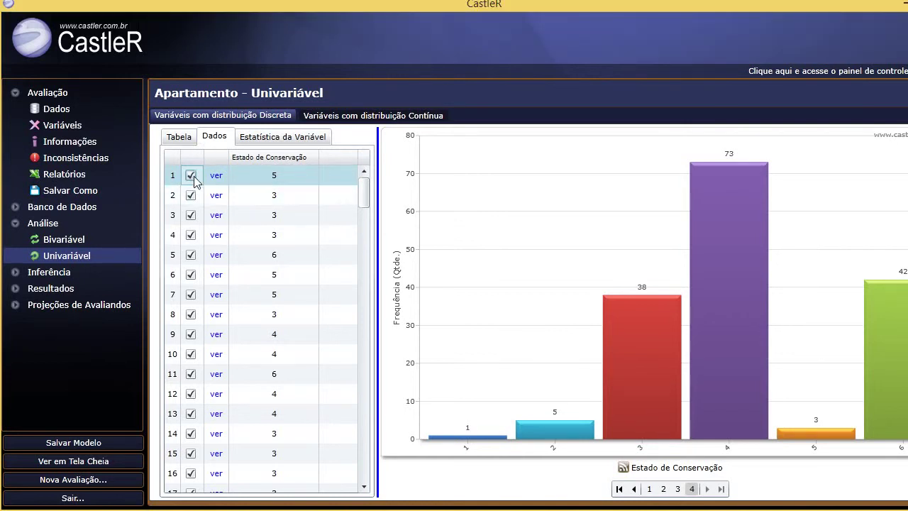
View the statistics of Estado de Conservação and sort its frequency table by Valor in ascending order.
{"action": "left_click", "coordinate": [296, 142]}
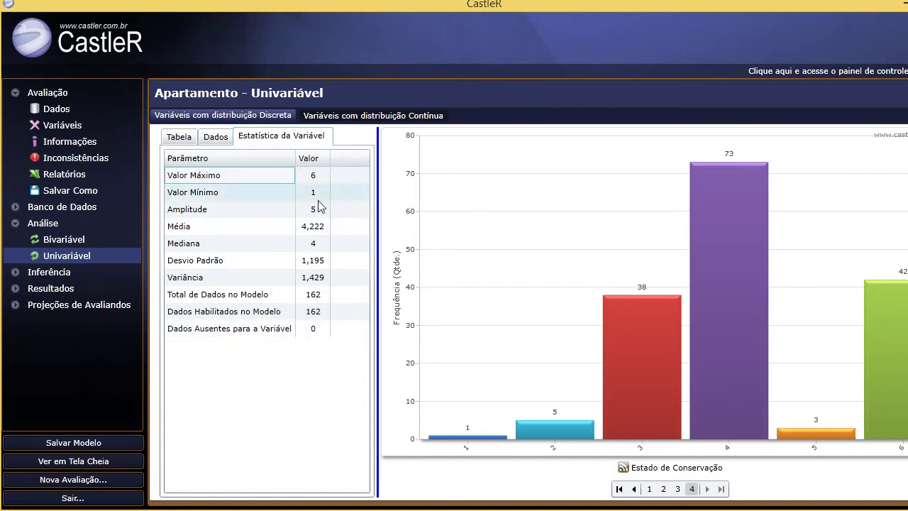
{"action": "left_click", "coordinate": [178, 139]}
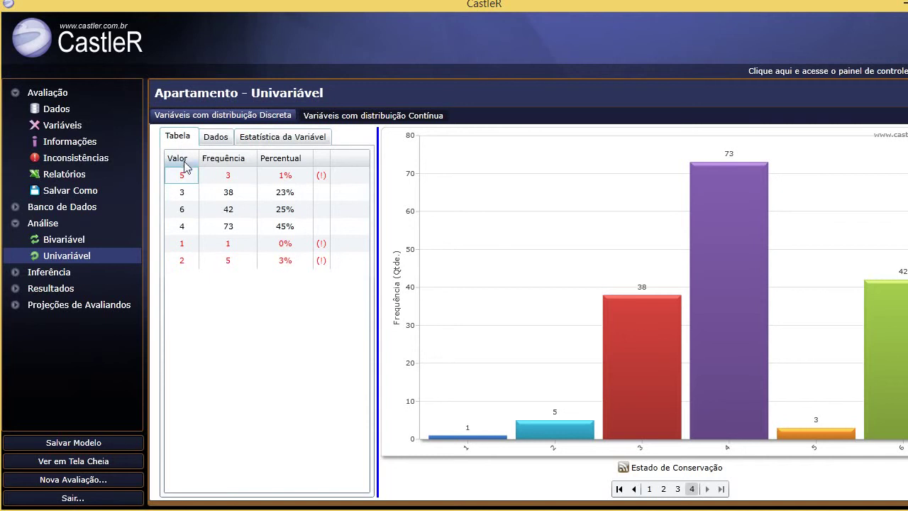
{"action": "left_click", "coordinate": [177, 159]}
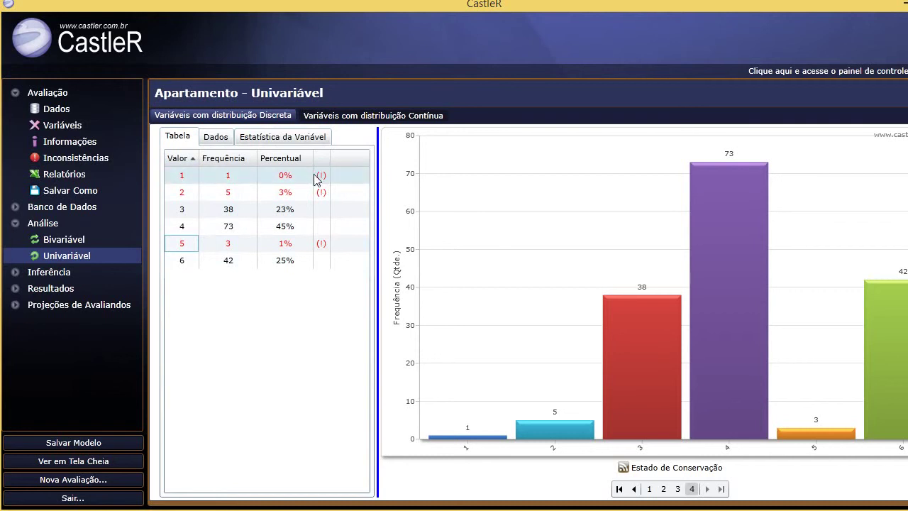
Examine the warning markers beside values 1, 2 and 5 in the frequency table.
{"action": "mouse_move", "coordinate": [327, 177]}
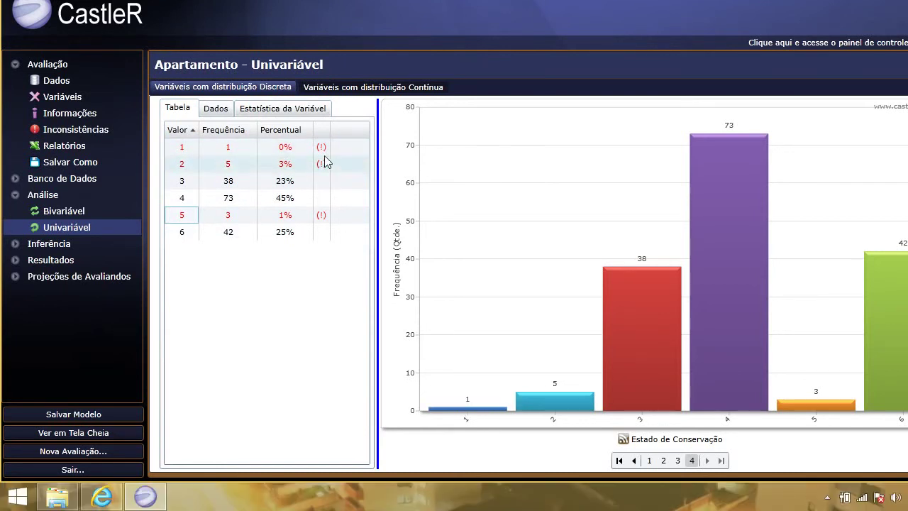
{"action": "mouse_move", "coordinate": [322, 154]}
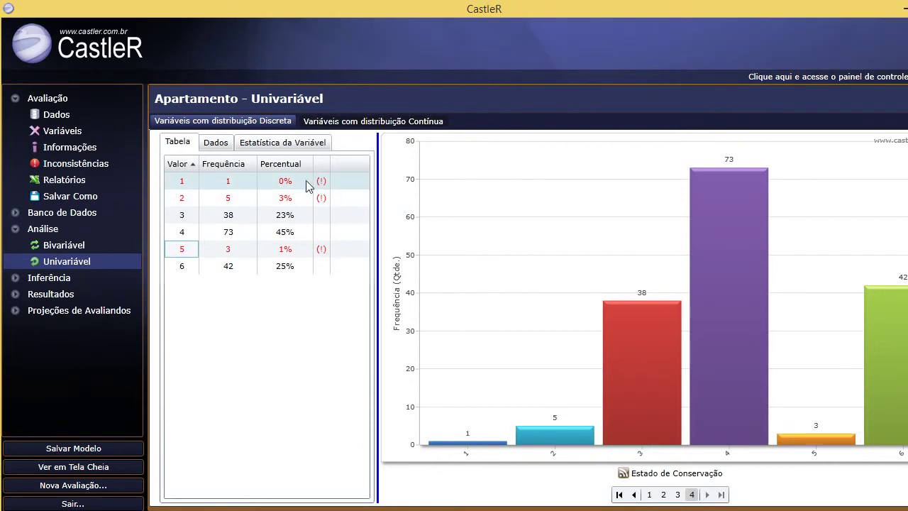
{"action": "mouse_move", "coordinate": [321, 185]}
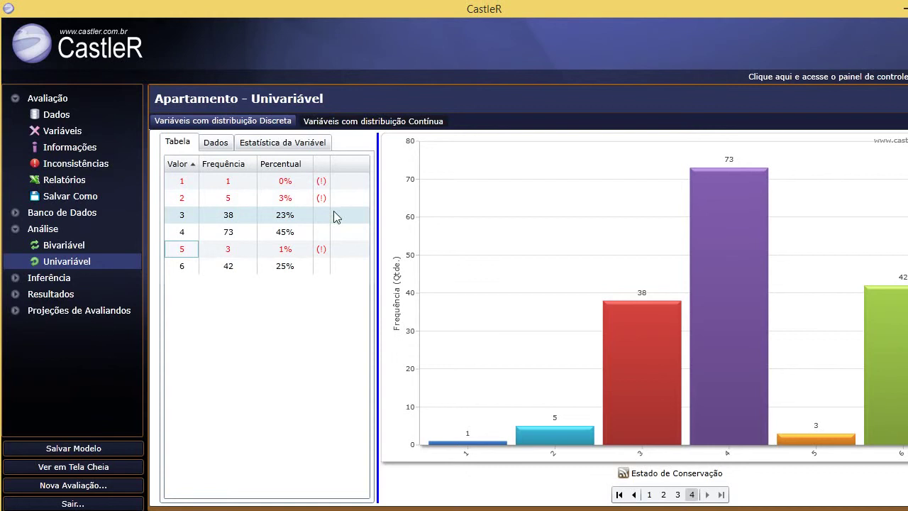
{"action": "mouse_move", "coordinate": [182, 204]}
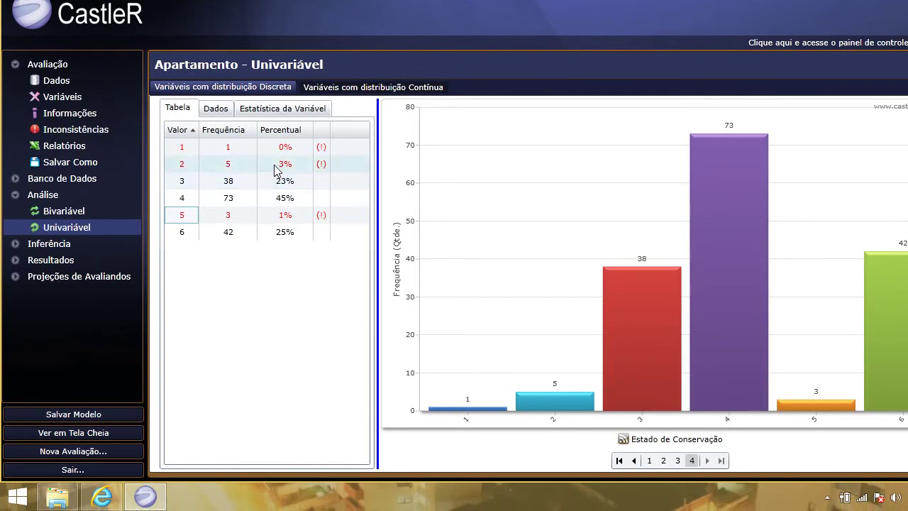
{"action": "mouse_move", "coordinate": [324, 169]}
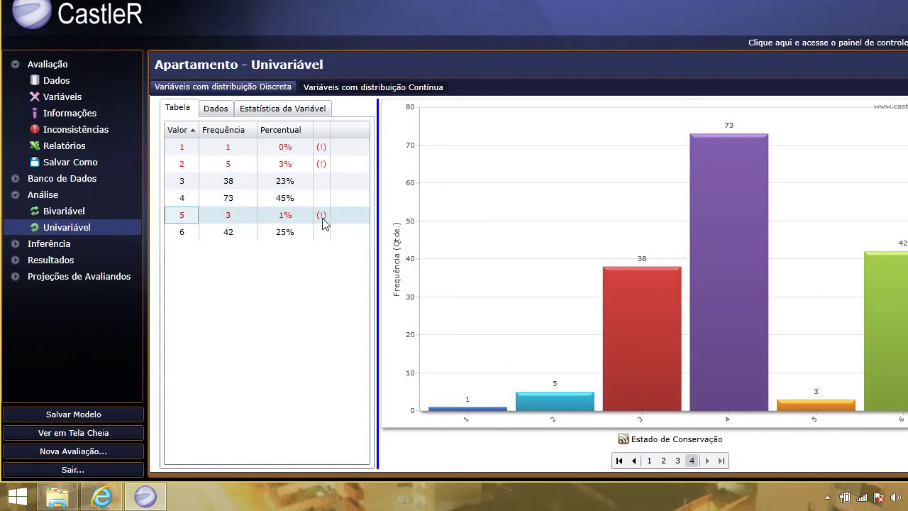
{"action": "mouse_move", "coordinate": [324, 222]}
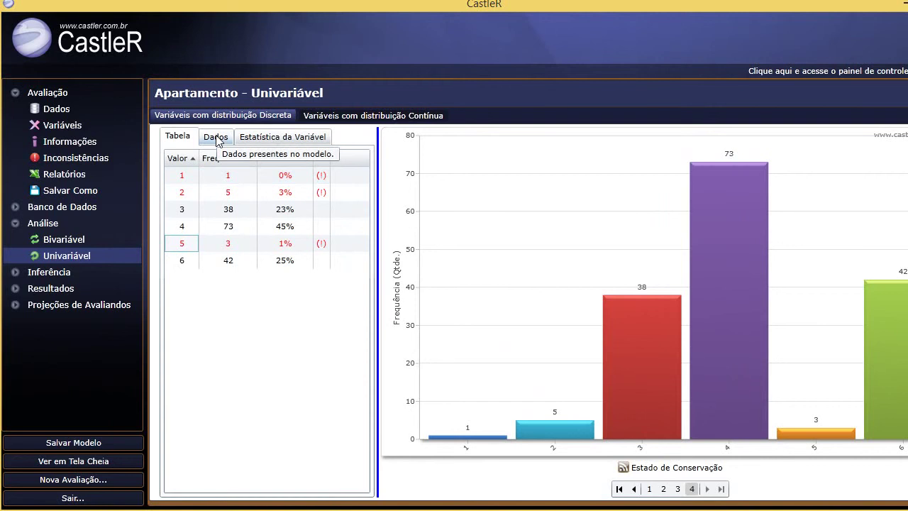
Sort the data list by Estado de Conservação ascending and disable records 83, 99, 101, 113, 119 and 125.
{"action": "left_click", "coordinate": [217, 137]}
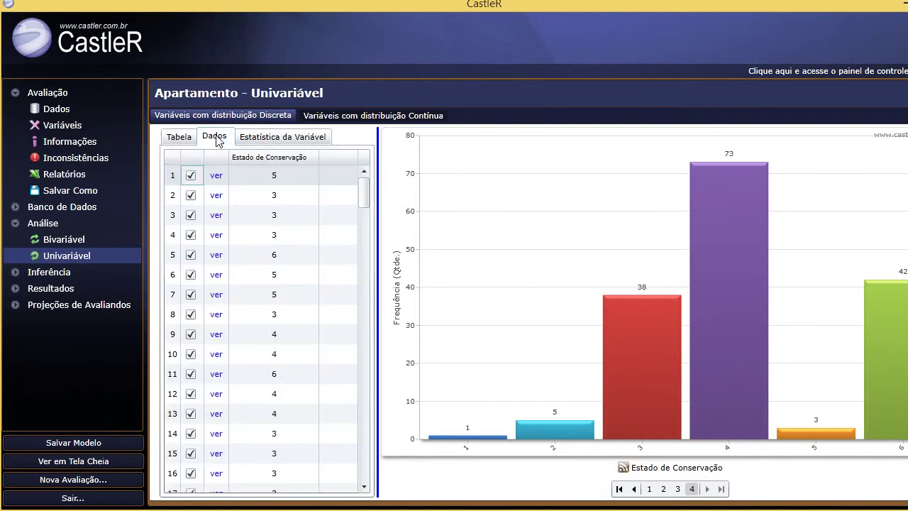
{"action": "left_click", "coordinate": [280, 159]}
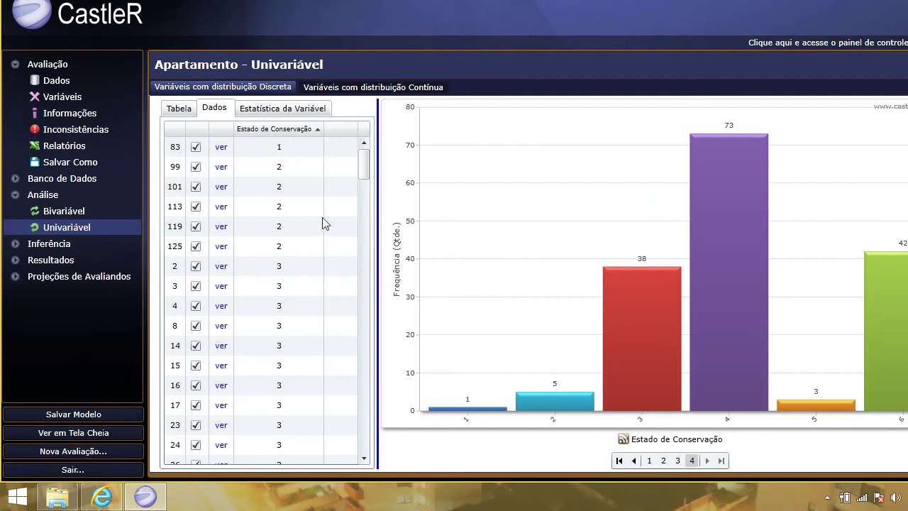
{"action": "left_click", "coordinate": [196, 148]}
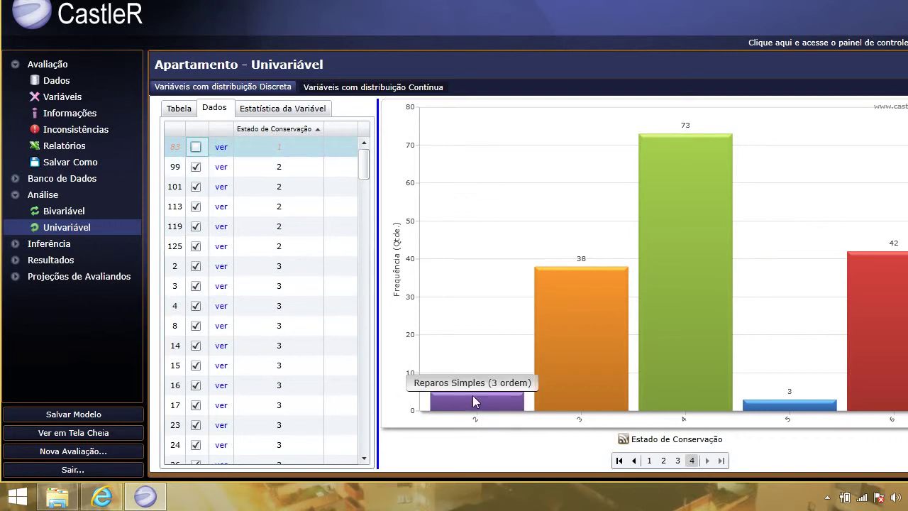
{"action": "left_click", "coordinate": [197, 167]}
{"action": "left_click", "coordinate": [196, 186]}
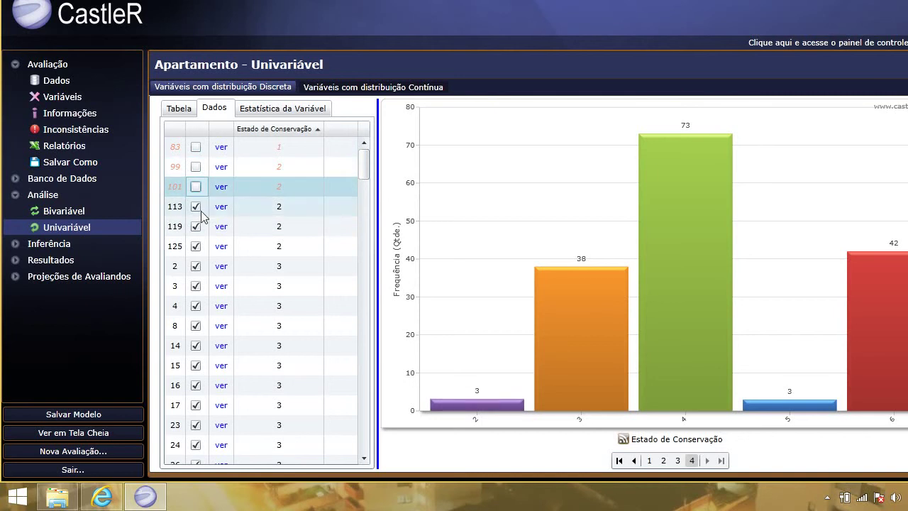
{"action": "left_click", "coordinate": [196, 206]}
{"action": "left_click", "coordinate": [196, 227]}
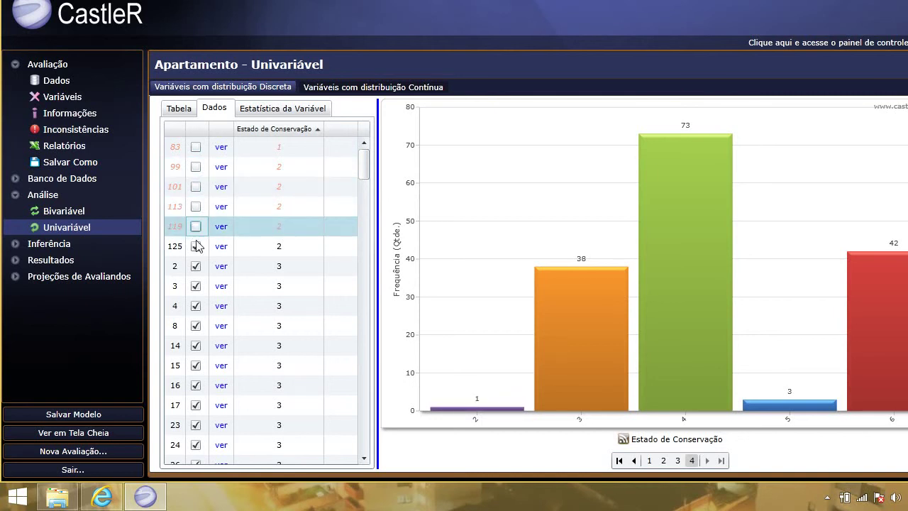
{"action": "left_click", "coordinate": [196, 246]}
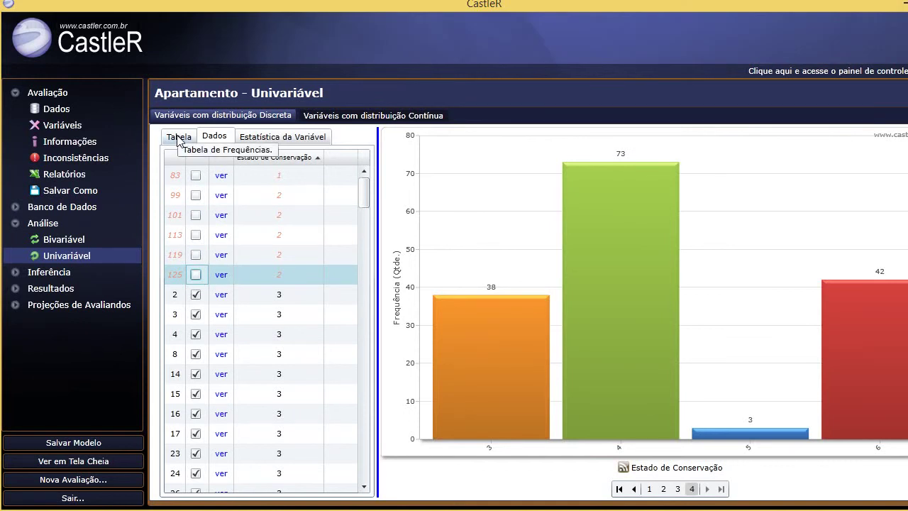
Check the frequency table for flagged values and disable records 1, 6 and 7, which have Estado de Conservação 5.
{"action": "left_click", "coordinate": [177, 139]}
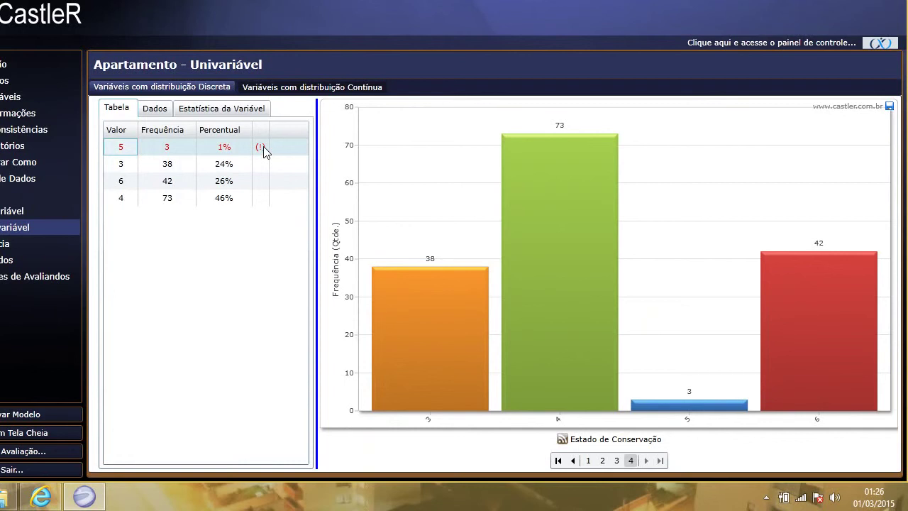
{"action": "mouse_move", "coordinate": [264, 146]}
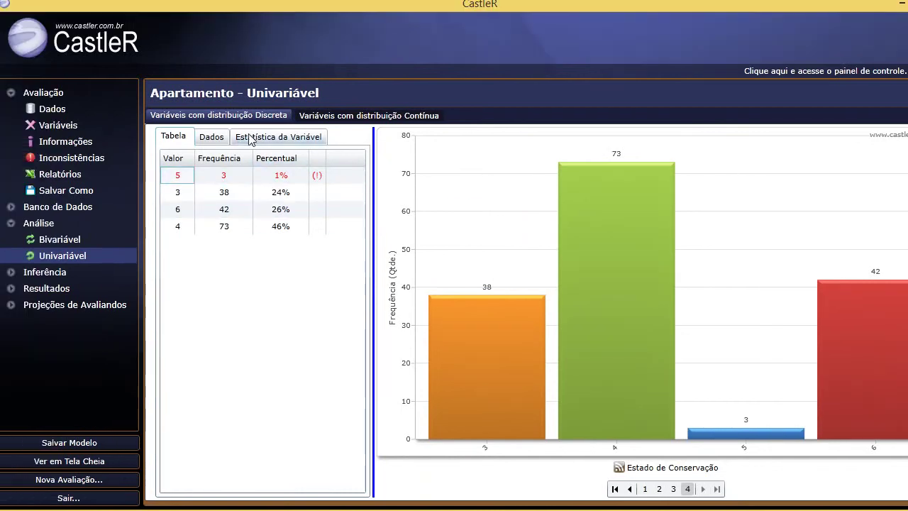
{"action": "left_click", "coordinate": [210, 138]}
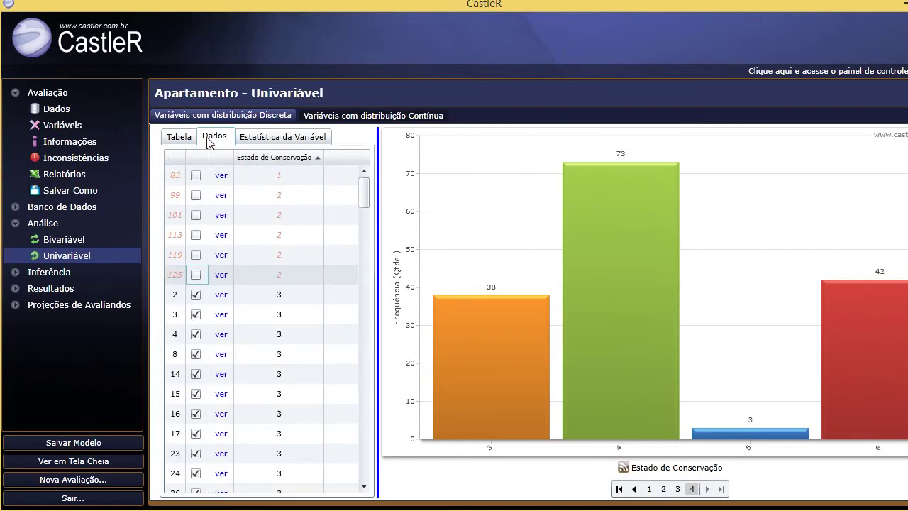
{"action": "mouse_move", "coordinate": [364, 196]}
{"action": "left_mouse_down"}
{"action": "mouse_move", "coordinate": [367, 227]}
{"action": "mouse_move", "coordinate": [374, 202]}
{"action": "left_mouse_up"}
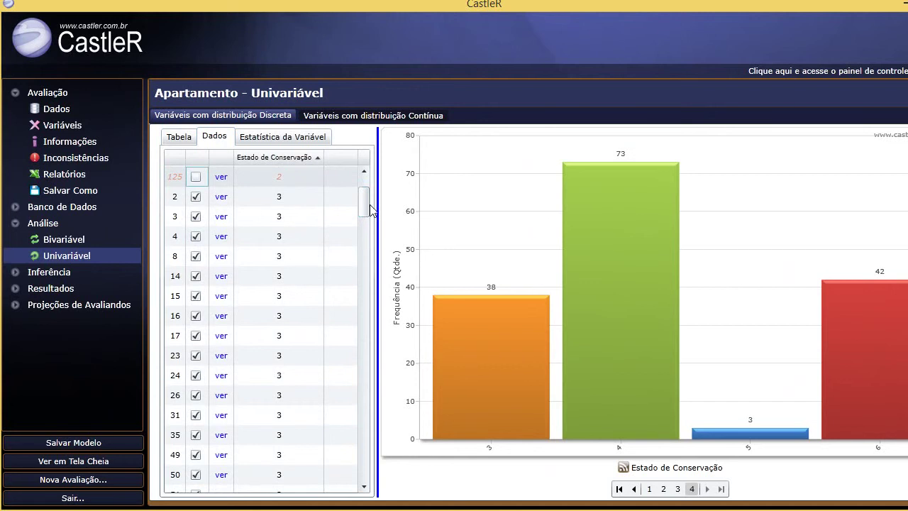
{"action": "left_click_drag", "start_coordinate": [367, 212], "coordinate": [365, 369]}
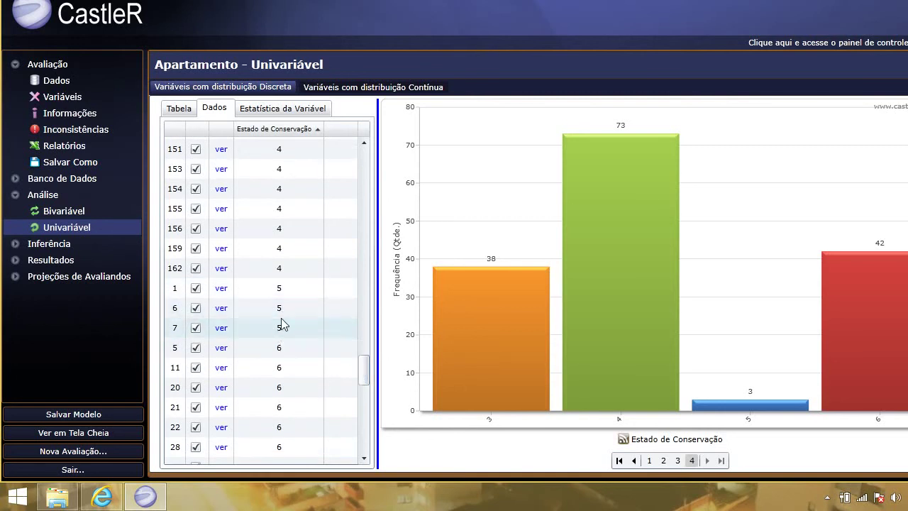
{"action": "left_click", "coordinate": [196, 291]}
{"action": "left_click", "coordinate": [196, 308]}
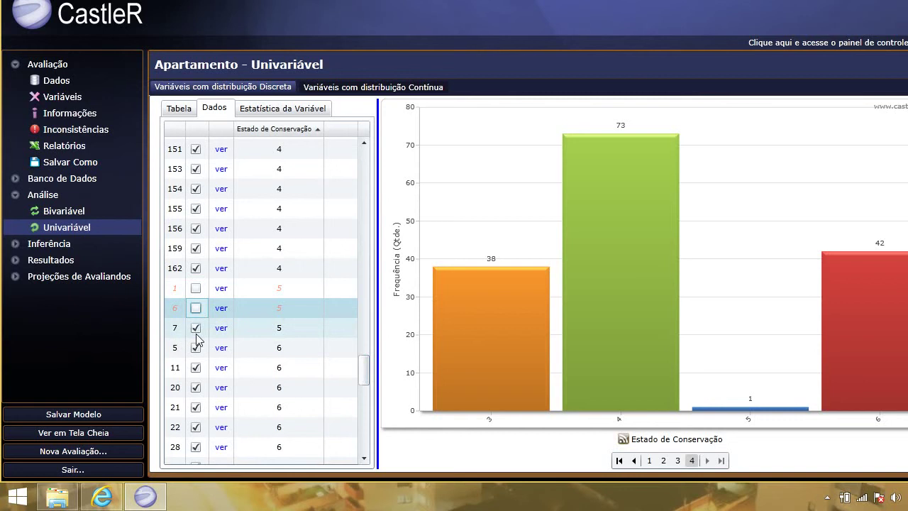
{"action": "left_click", "coordinate": [196, 328]}
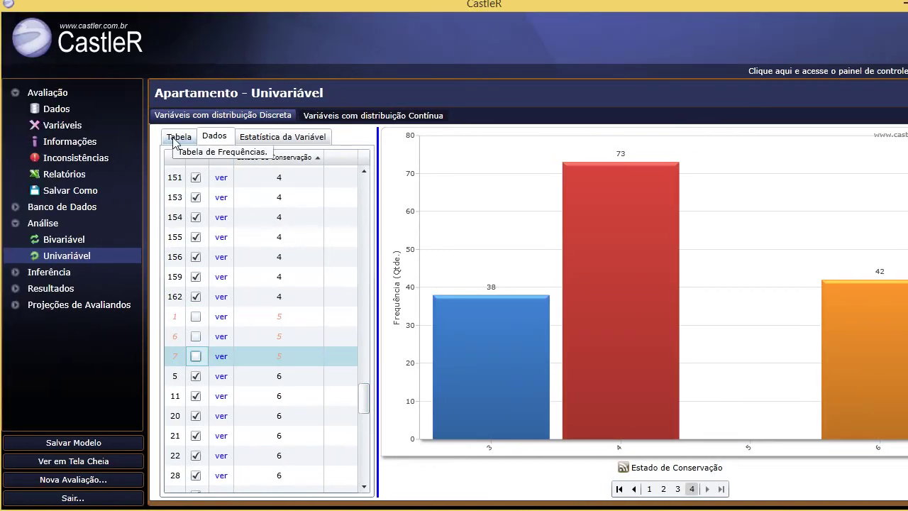
Review the updated frequency table for Estado de Conservação and return to the data list.
{"action": "left_click", "coordinate": [175, 138]}
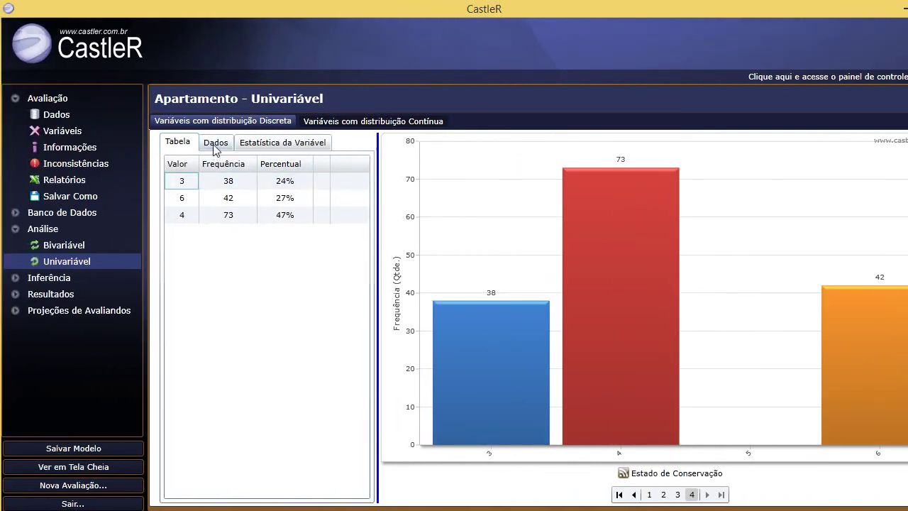
{"action": "left_click", "coordinate": [215, 144]}
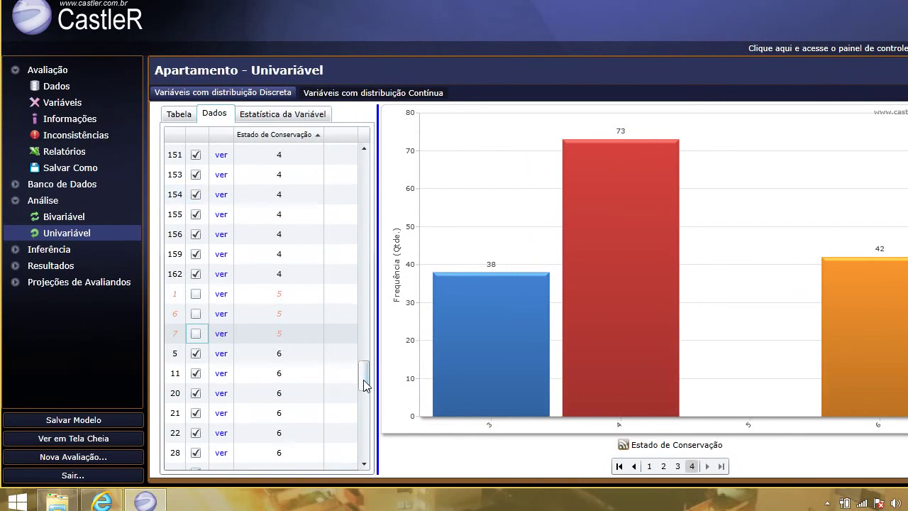
Re-enable records 83, 99, 101, 113, 119 and 125, which have Estado de Conservação 1 or 2.
{"action": "left_click_drag", "start_coordinate": [365, 404], "coordinate": [365, 167]}
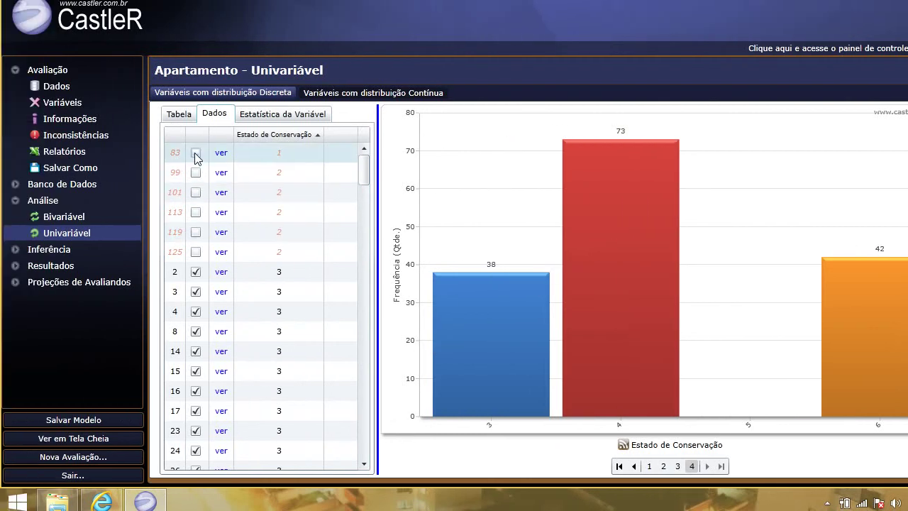
{"action": "left_click", "coordinate": [195, 152]}
{"action": "left_click", "coordinate": [196, 172]}
{"action": "left_click", "coordinate": [196, 193]}
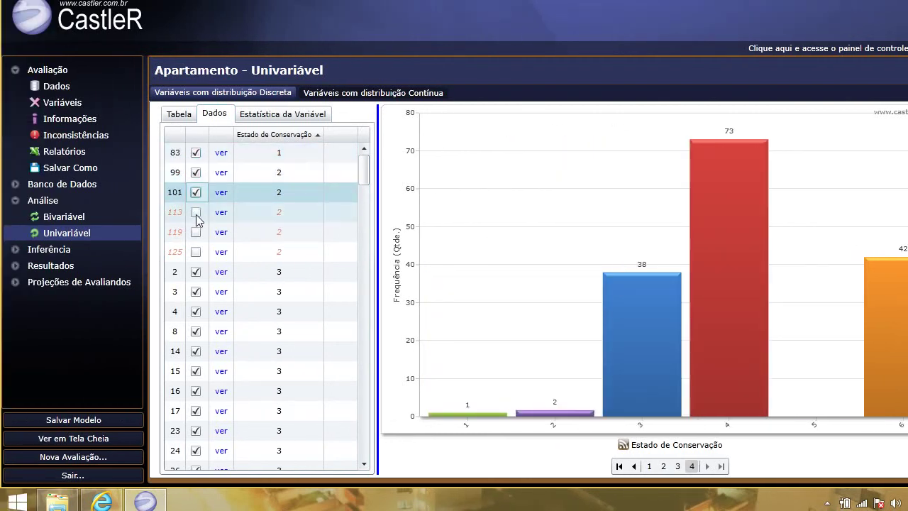
{"action": "left_click", "coordinate": [195, 212]}
{"action": "left_click", "coordinate": [196, 232]}
{"action": "left_click", "coordinate": [196, 251]}
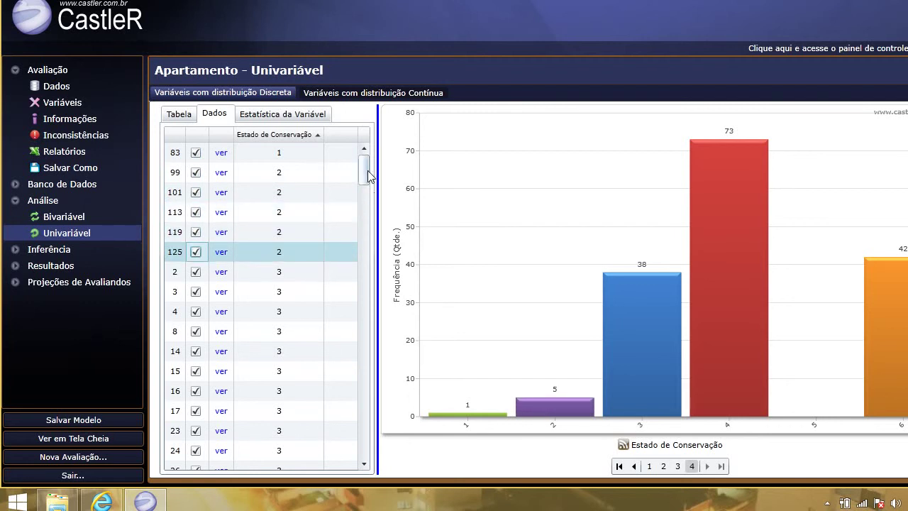
Re-enable records 1, 6 and 7, which have Estado de Conservação 5, and go back to the start of the data list.
{"action": "left_click_drag", "start_coordinate": [369, 171], "coordinate": [389, 390]}
{"action": "left_click", "coordinate": [196, 241]}
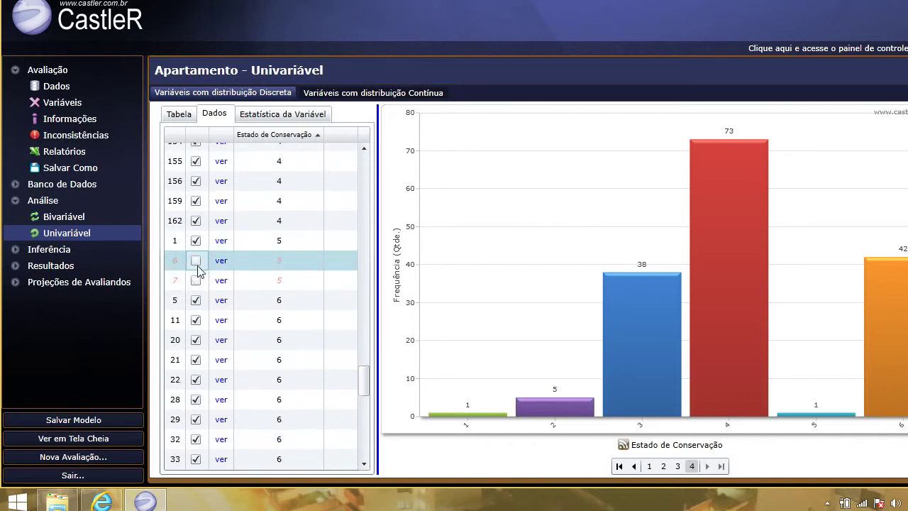
{"action": "left_click", "coordinate": [196, 280]}
{"action": "left_click", "coordinate": [196, 261]}
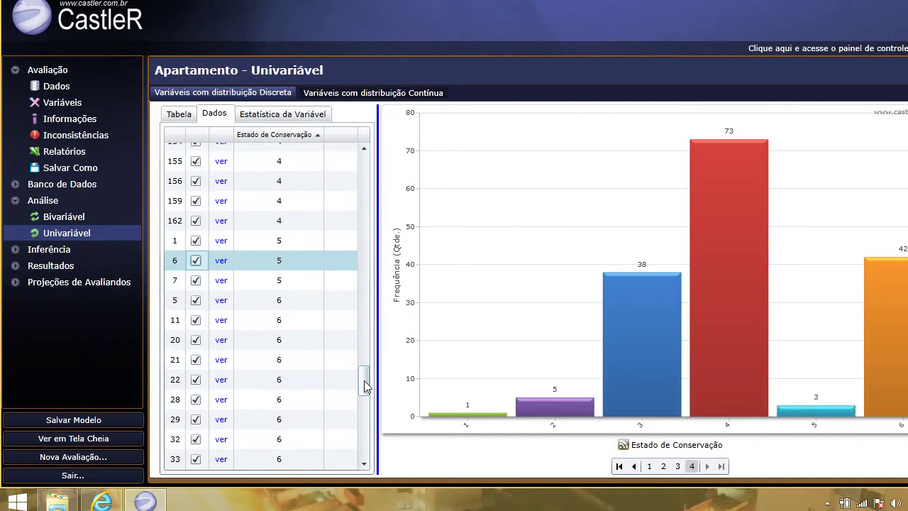
{"action": "left_click_drag", "start_coordinate": [364, 380], "coordinate": [365, 163]}
Review the statistics and frequency table of Estado de Conservação and check which condition classes the chart bars 1, 2 and 3 represent.
{"action": "left_click", "coordinate": [298, 108]}
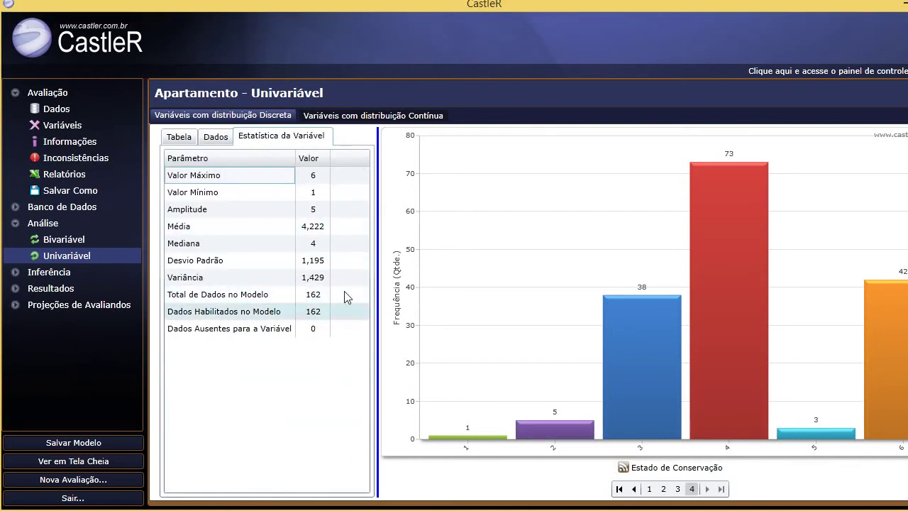
{"action": "left_click", "coordinate": [179, 140]}
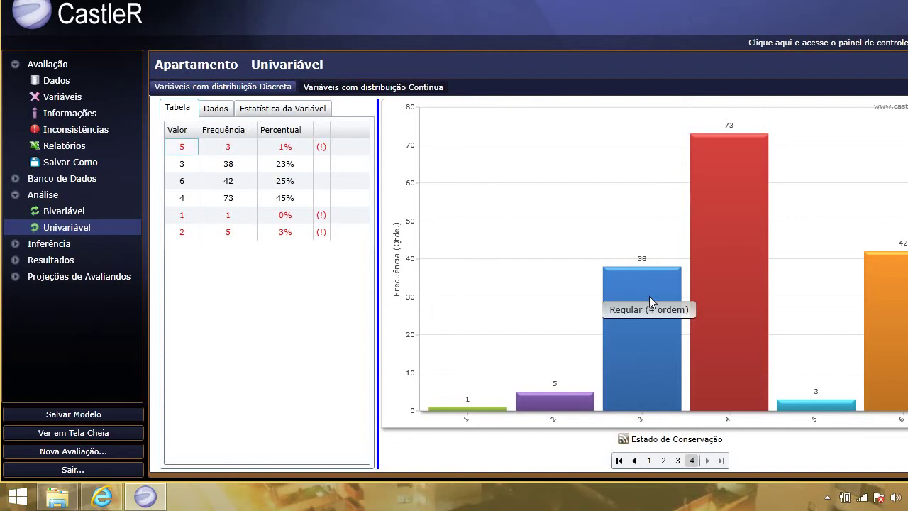
{"action": "mouse_move", "coordinate": [633, 297]}
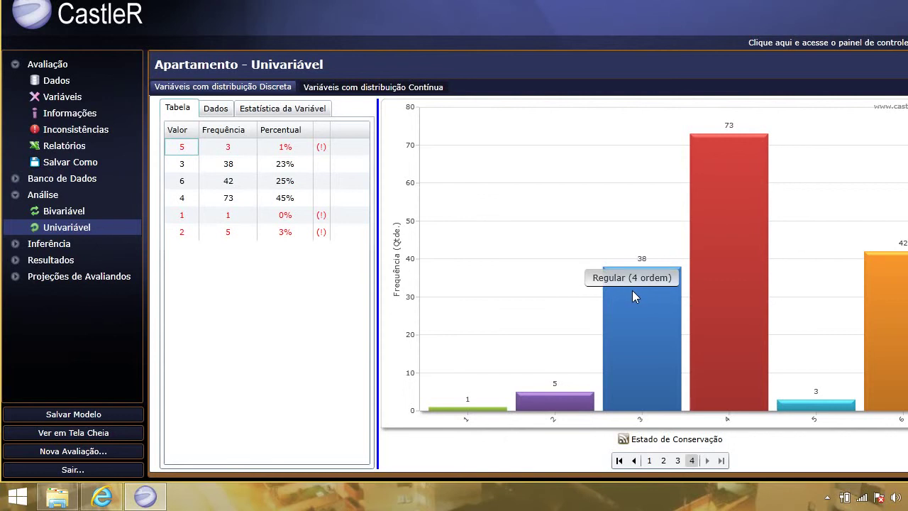
{"action": "mouse_move", "coordinate": [559, 408]}
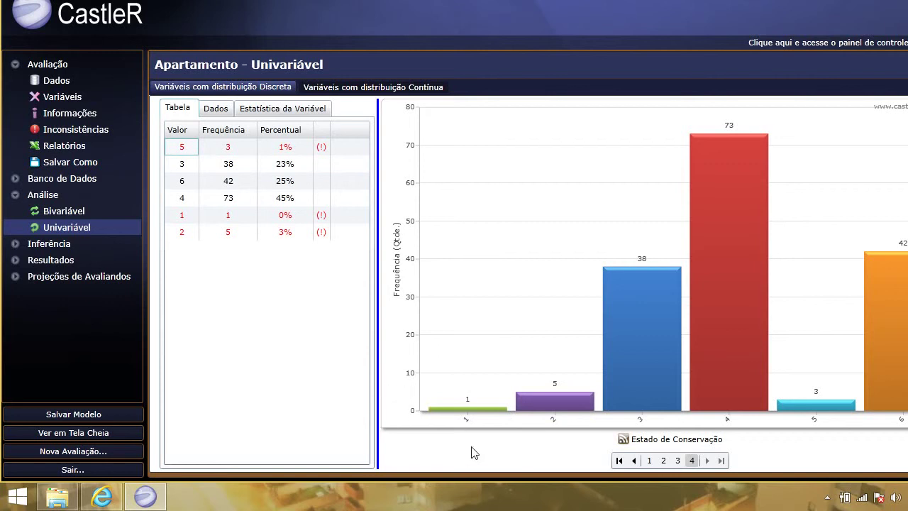
{"action": "mouse_move", "coordinate": [468, 415]}
{"action": "mouse_move", "coordinate": [635, 298]}
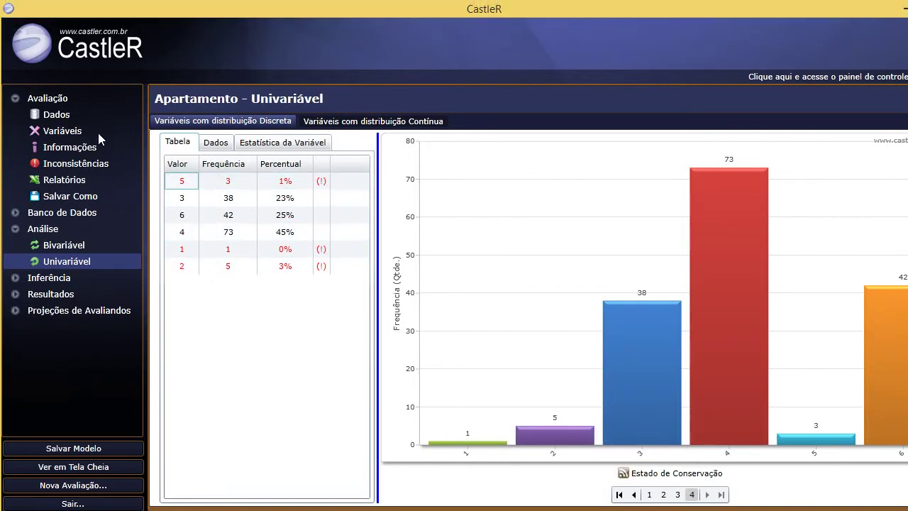
Open the configuration of the allocated-code variable Estado de Conservação and go through its relevance classes from Regular to Ruim.
{"action": "left_click", "coordinate": [61, 131]}
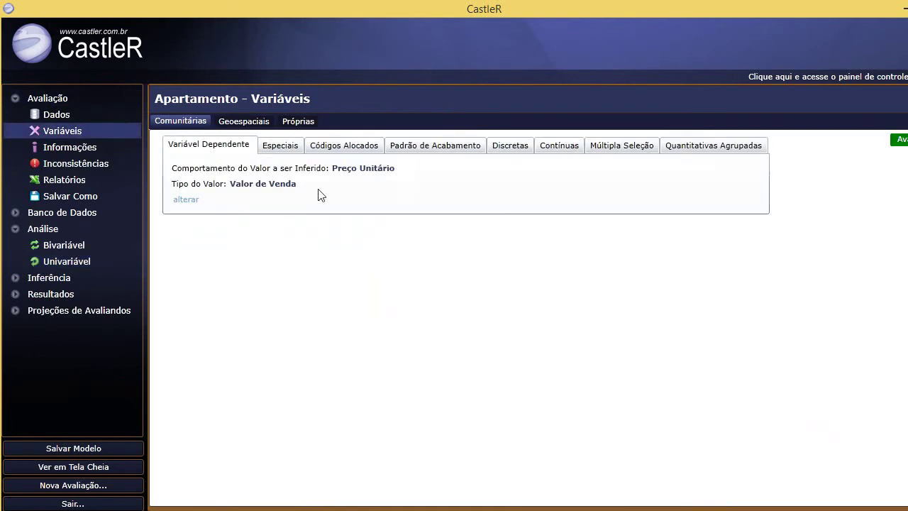
{"action": "left_click", "coordinate": [333, 148]}
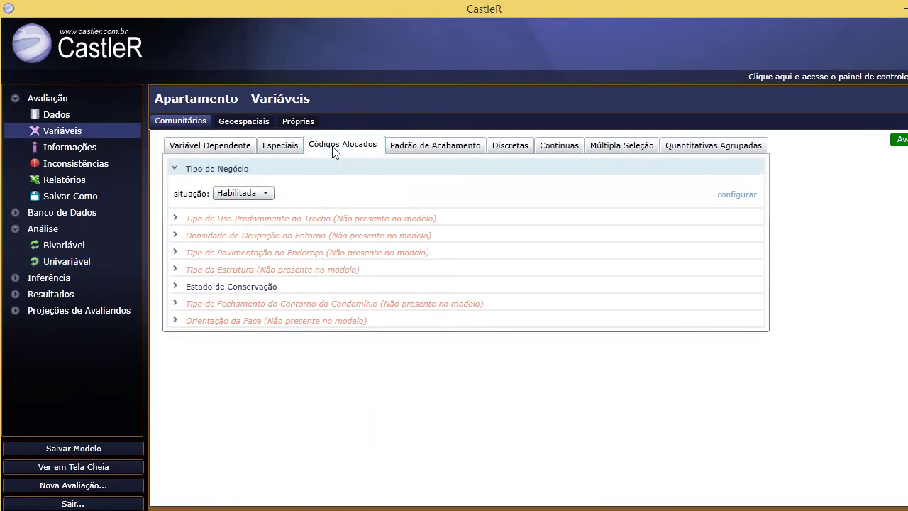
{"action": "left_click", "coordinate": [208, 288]}
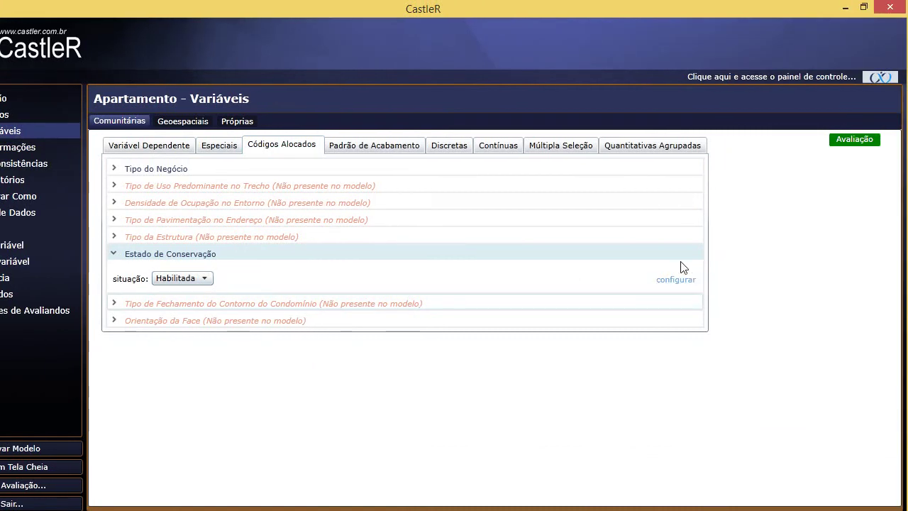
{"action": "left_click", "coordinate": [672, 282]}
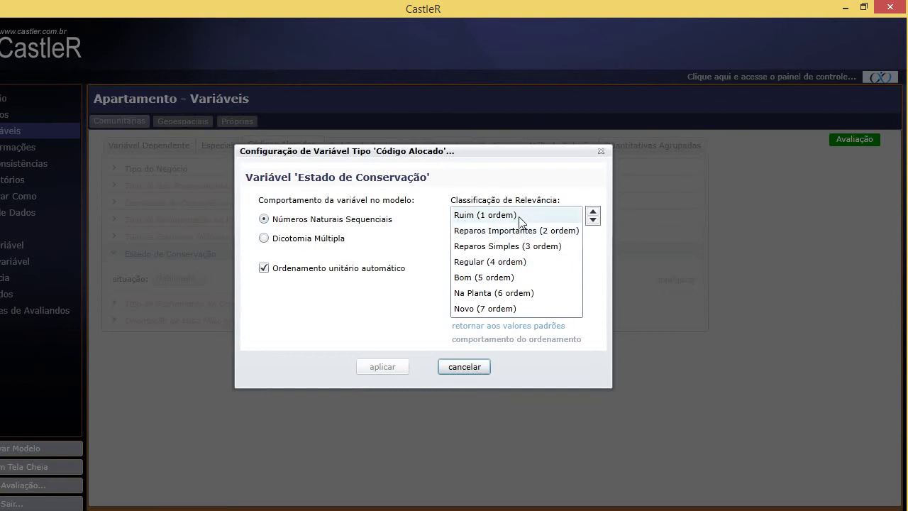
{"action": "left_click", "coordinate": [506, 266]}
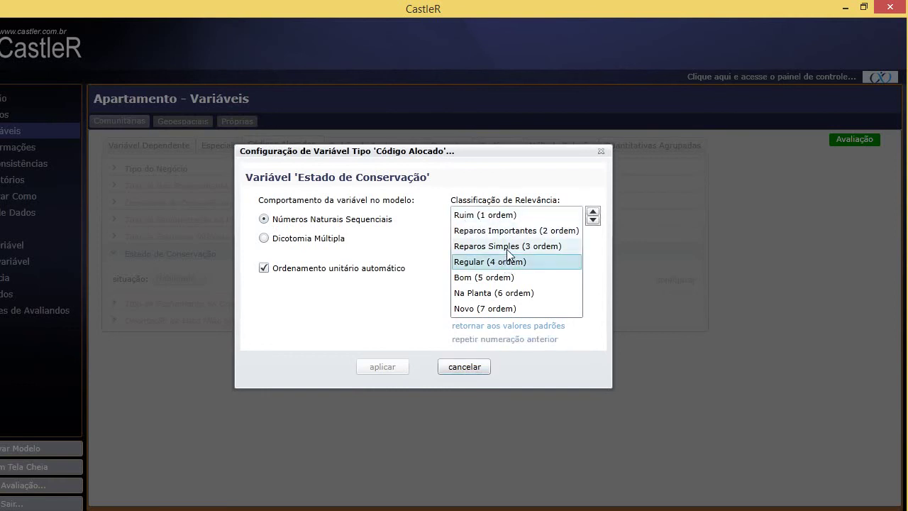
{"action": "left_click", "coordinate": [509, 249]}
{"action": "left_click", "coordinate": [507, 231]}
{"action": "left_click", "coordinate": [488, 215]}
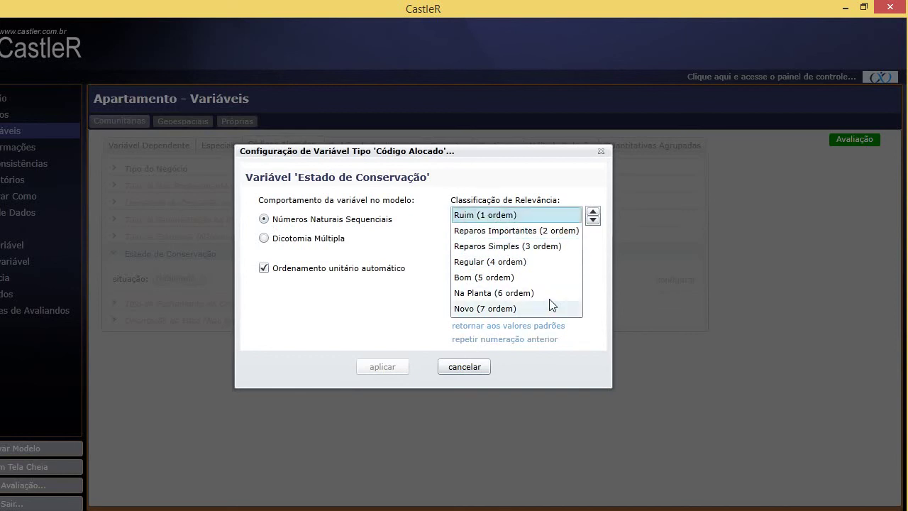
Make Regular, Reparos Simples and Reparos Importantes repeat the preceding number so they share order 1 with Ruim, and apply the configuration.
{"action": "left_click", "coordinate": [504, 266]}
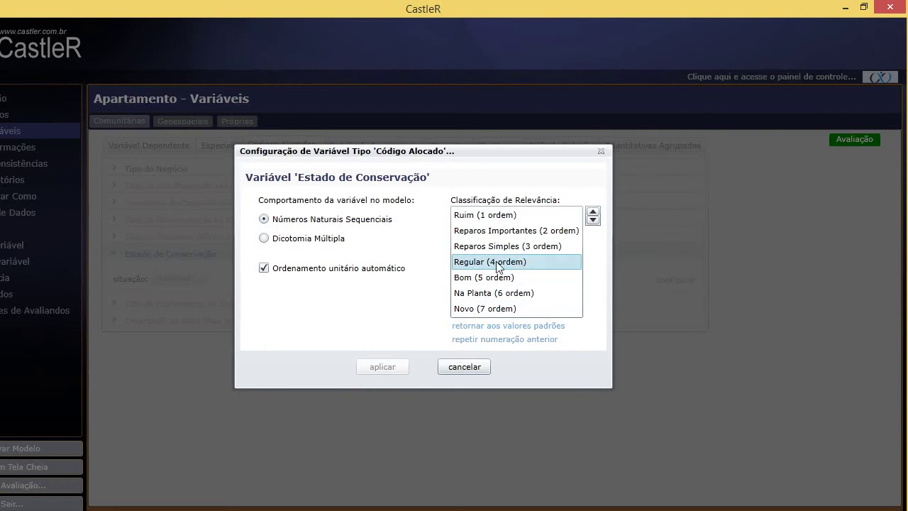
{"action": "left_click", "coordinate": [510, 342]}
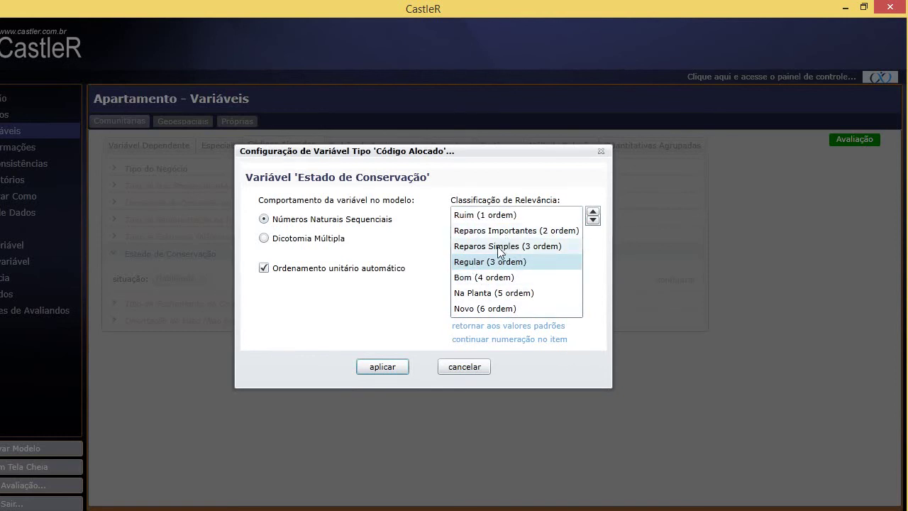
{"action": "left_click", "coordinate": [503, 249]}
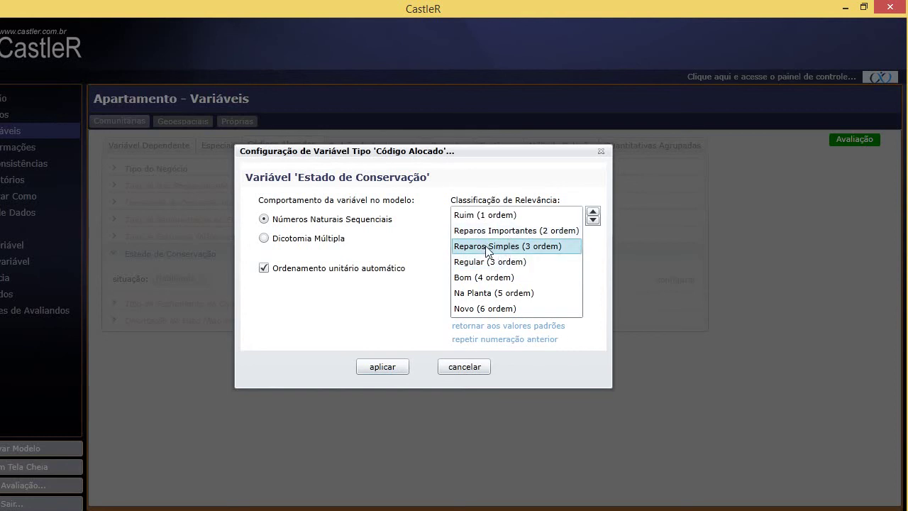
{"action": "left_click", "coordinate": [521, 343]}
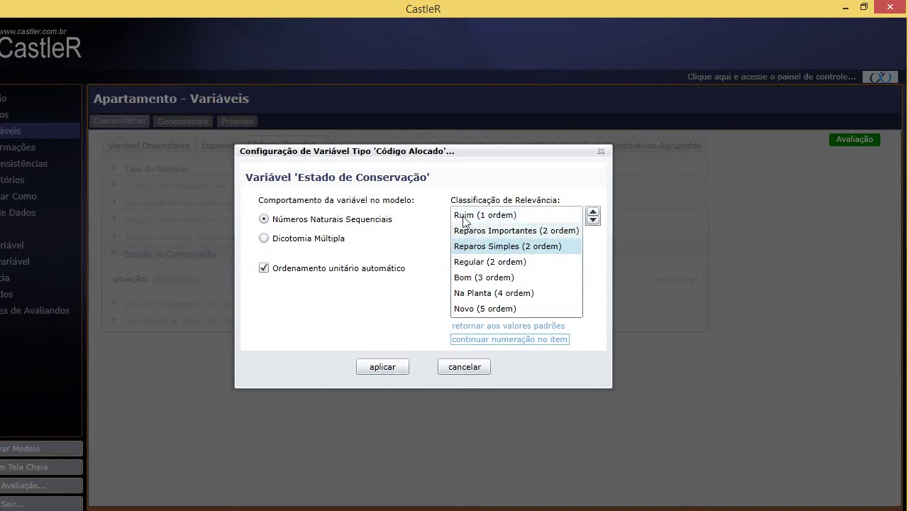
{"action": "left_click", "coordinate": [511, 232]}
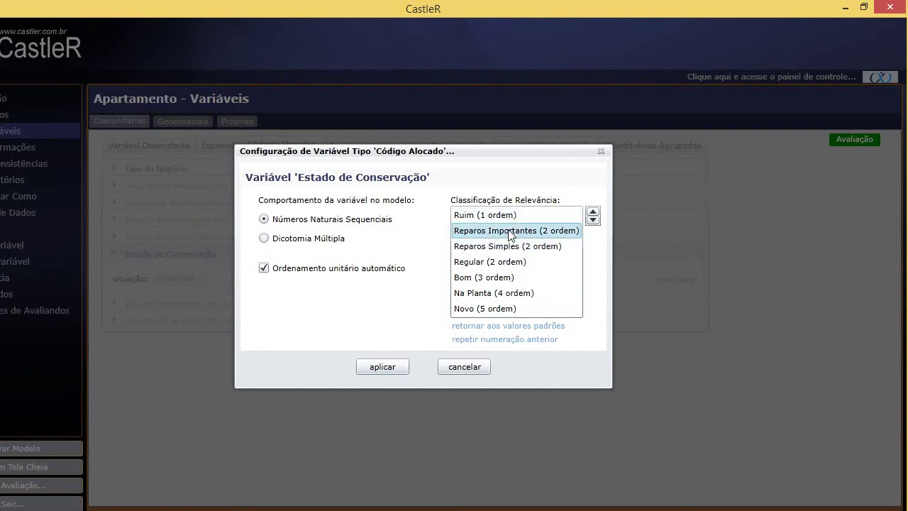
{"action": "left_click", "coordinate": [520, 342]}
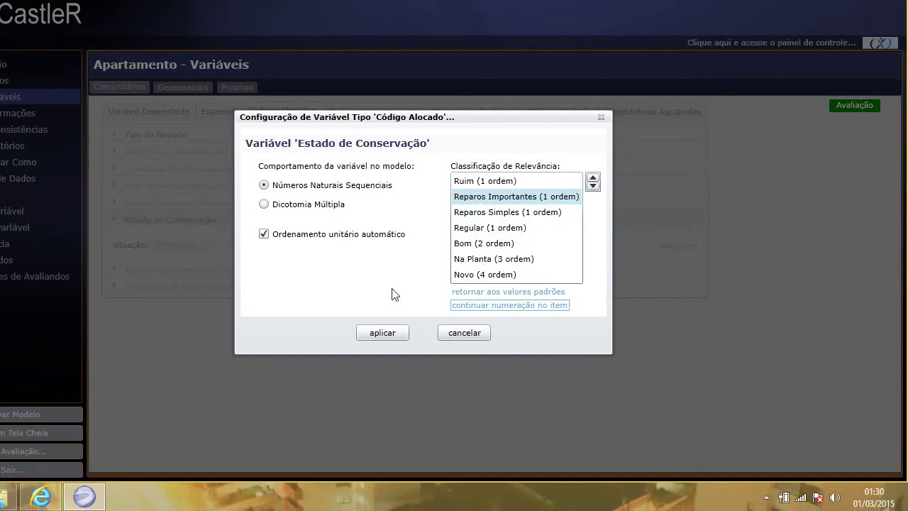
{"action": "left_click", "coordinate": [382, 333]}
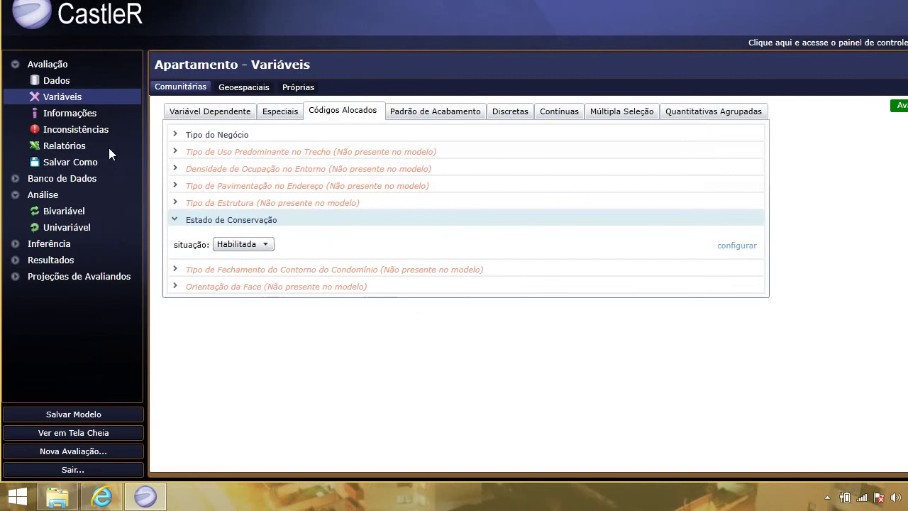
Examine the regrouped Estado de Conservação distribution in the univariate analysis, checking the warning on value 3 and the classes behind bars 3 and 4.
{"action": "left_click", "coordinate": [51, 228]}
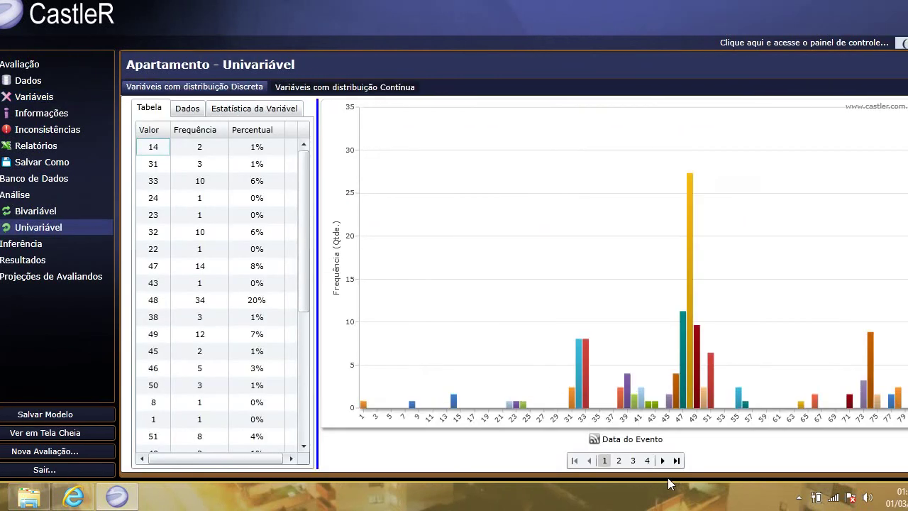
{"action": "left_click", "coordinate": [663, 462]}
{"action": "left_click", "coordinate": [663, 461]}
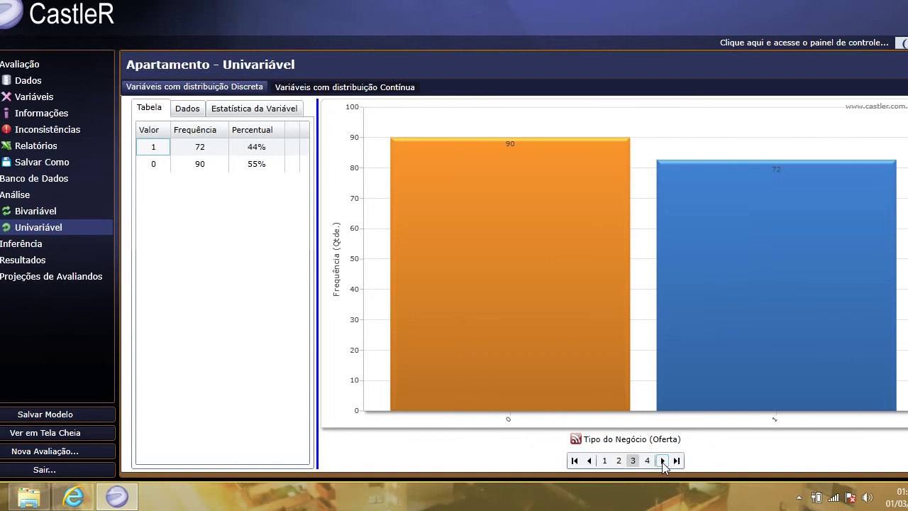
{"action": "left_click", "coordinate": [663, 461]}
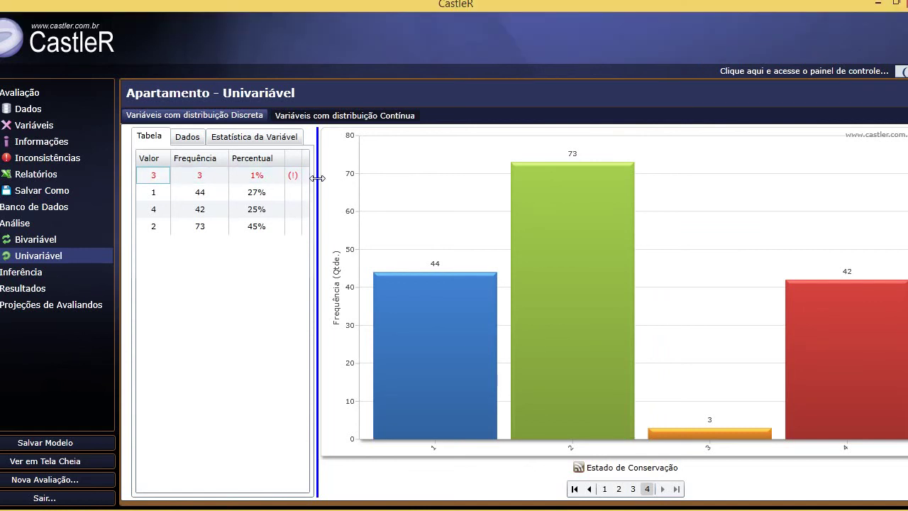
{"action": "left_click_drag", "start_coordinate": [318, 149], "coordinate": [372, 149]}
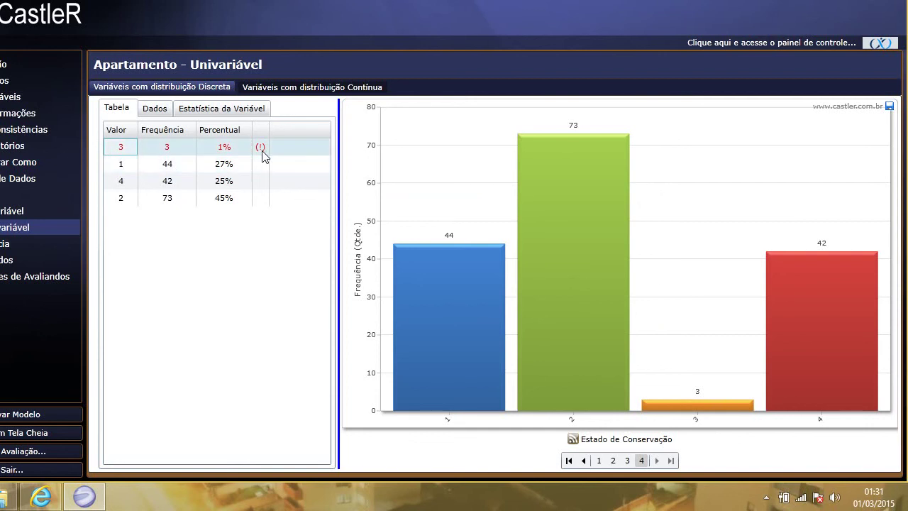
{"action": "mouse_move", "coordinate": [262, 153]}
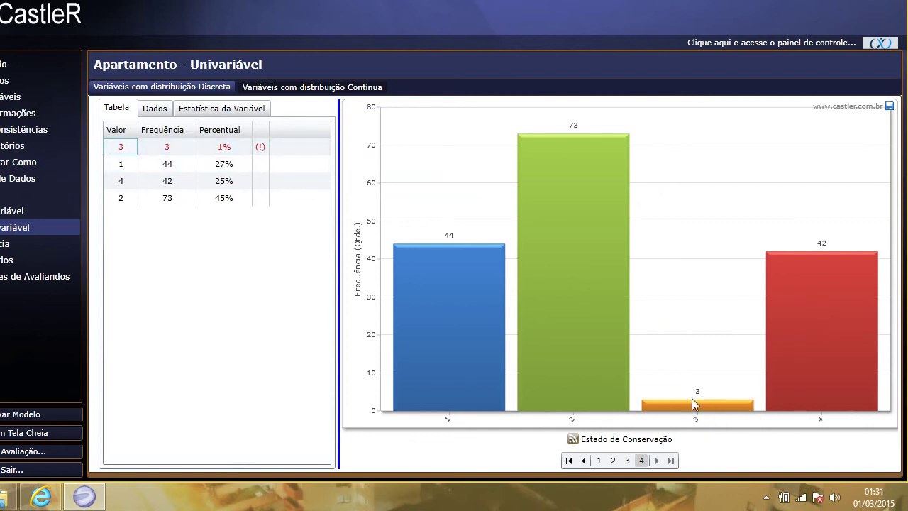
{"action": "mouse_move", "coordinate": [711, 411]}
{"action": "mouse_move", "coordinate": [854, 325]}
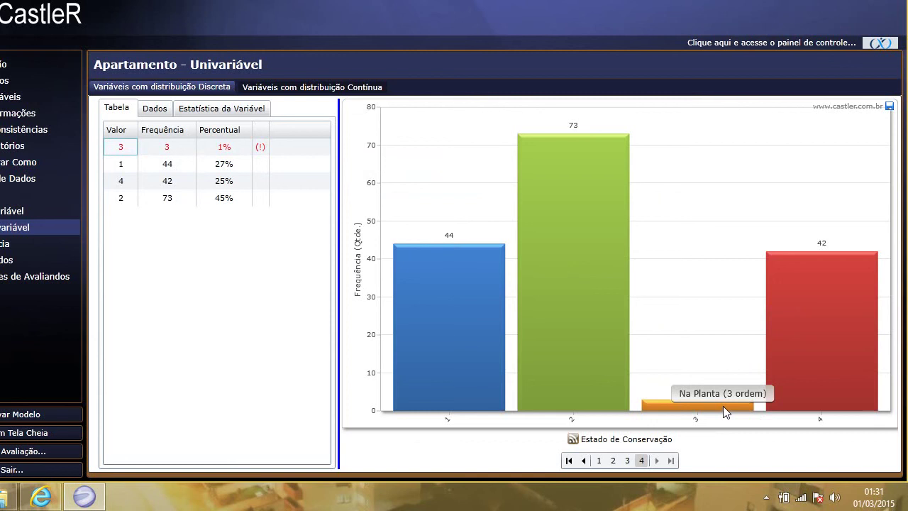
{"action": "mouse_move", "coordinate": [819, 285]}
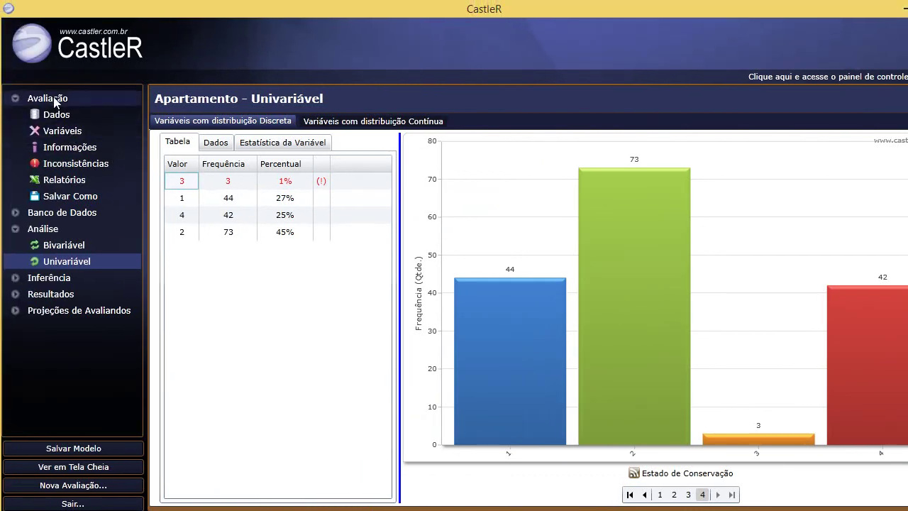
Make the Novo class of Estado de Conservação repeat the preceding number so it shares order 3 with Na Planta, and apply the configuration.
{"action": "left_click", "coordinate": [66, 135]}
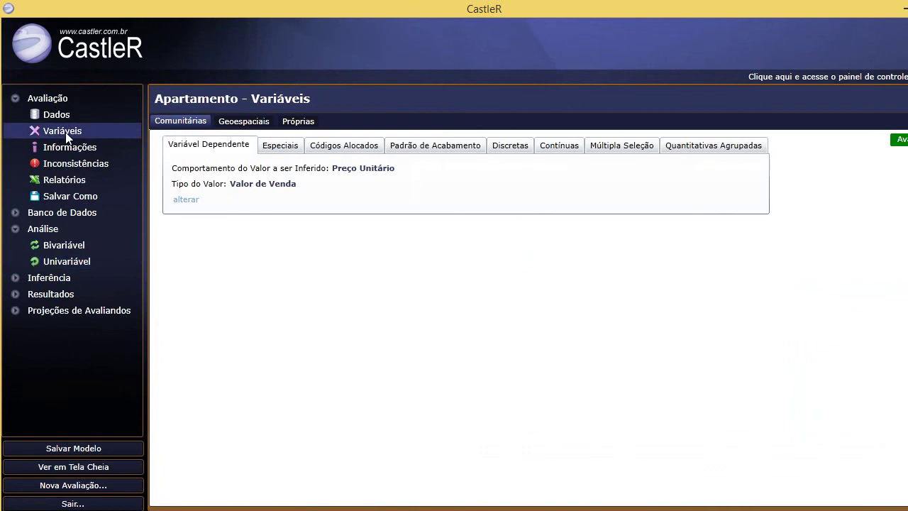
{"action": "left_click", "coordinate": [337, 148]}
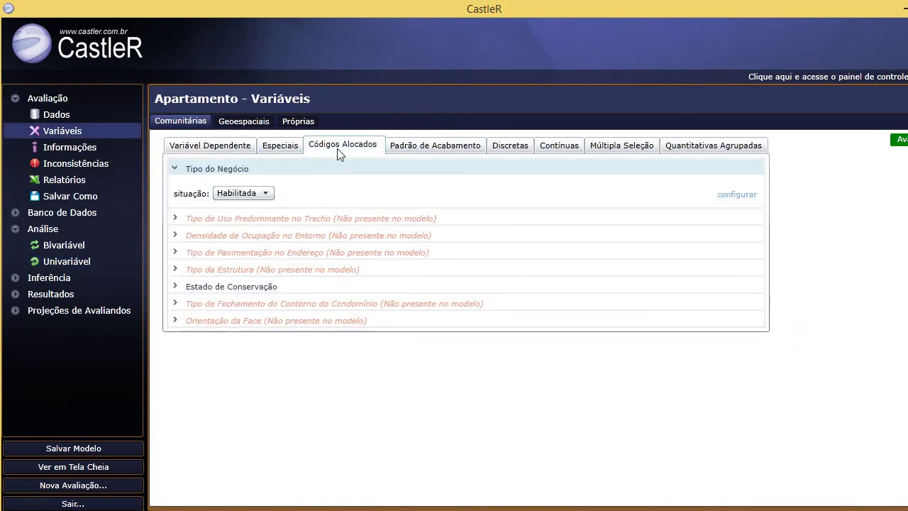
{"action": "left_click", "coordinate": [274, 287]}
{"action": "left_click", "coordinate": [671, 281]}
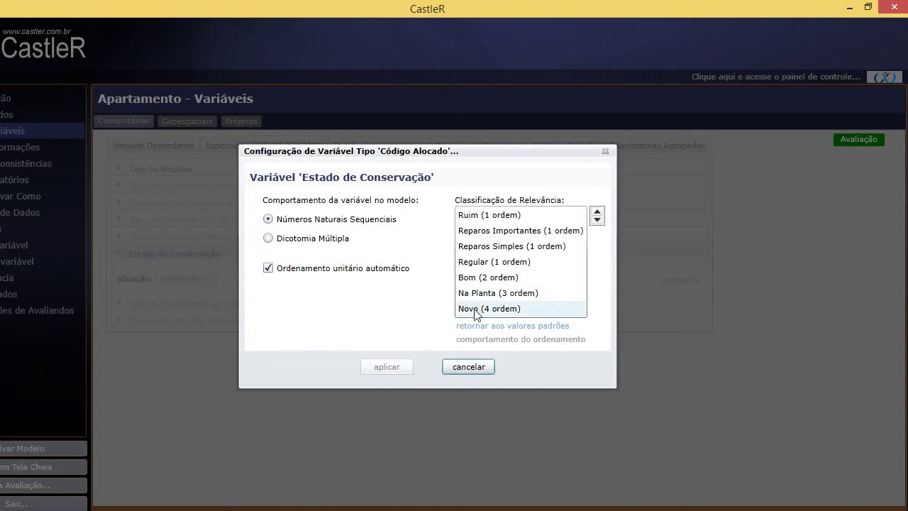
{"action": "left_click", "coordinate": [476, 314]}
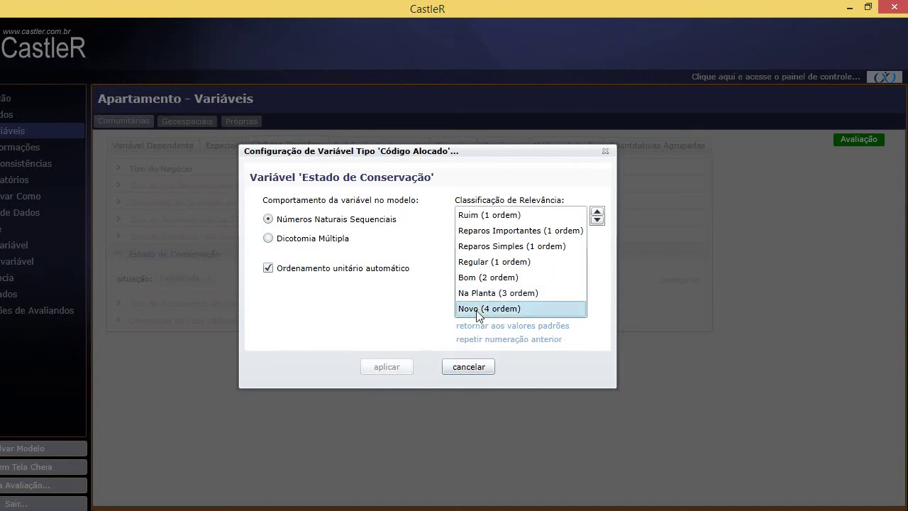
{"action": "left_click", "coordinate": [502, 342]}
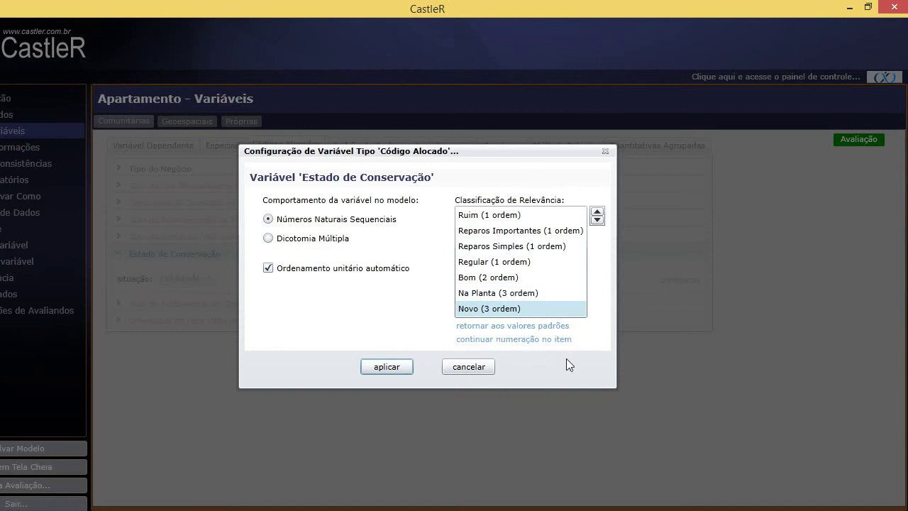
{"action": "left_click", "coordinate": [368, 367]}
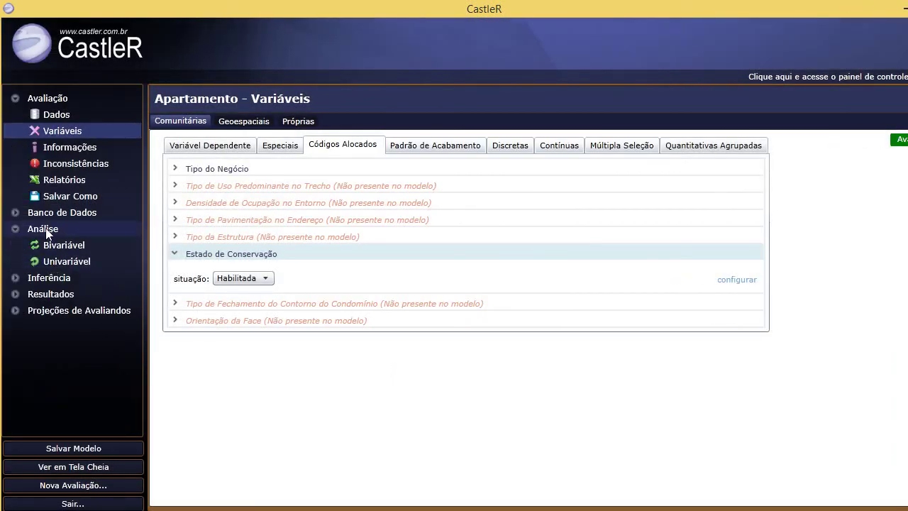
Check the regrouped Estado de Conservação frequencies in the univariate analysis of discrete variables.
{"action": "left_click", "coordinate": [66, 262]}
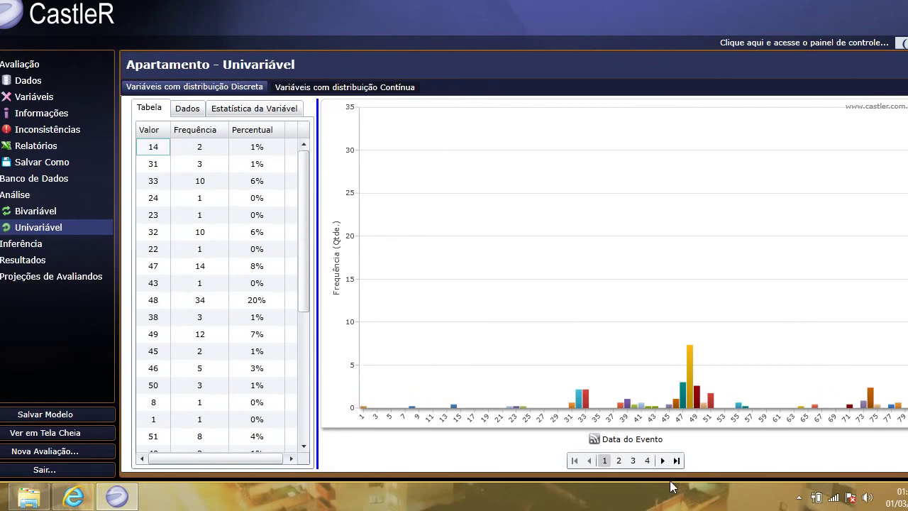
{"action": "left_click", "coordinate": [691, 495]}
{"action": "left_click", "coordinate": [691, 495]}
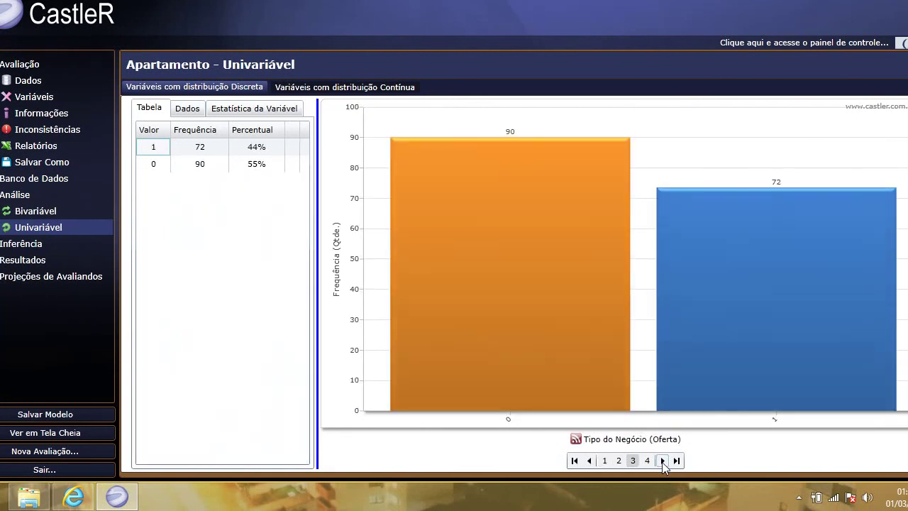
{"action": "left_click", "coordinate": [662, 462]}
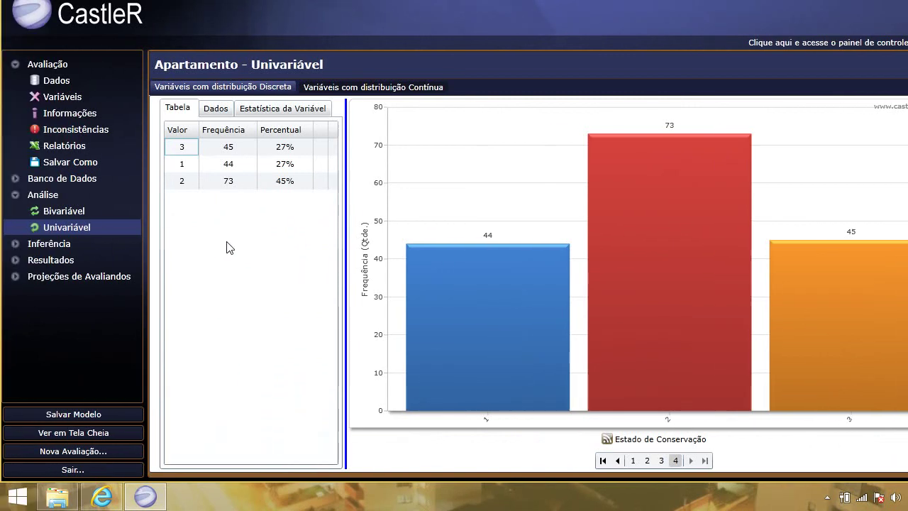
Go through the bivariate charts of Preço Unitário up to Estado de Conservação and examine its regression line.
{"action": "left_click", "coordinate": [72, 208]}
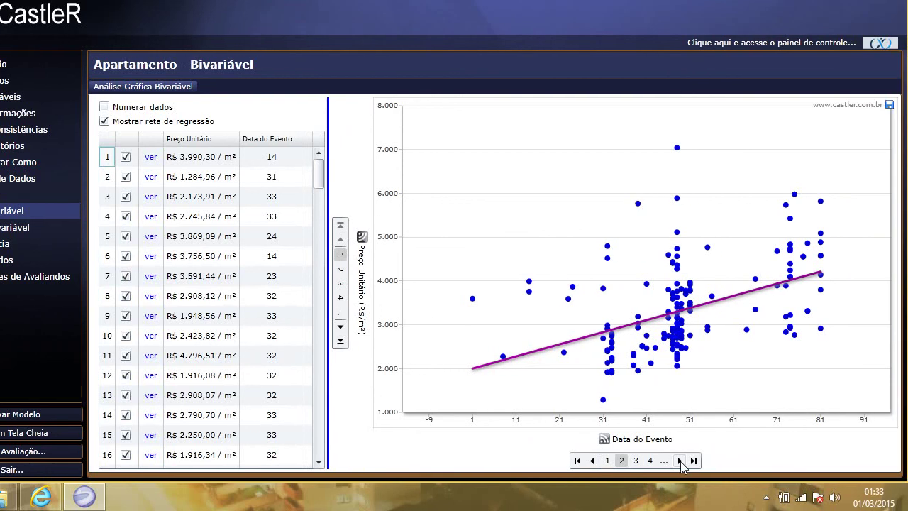
{"action": "left_click", "coordinate": [681, 461]}
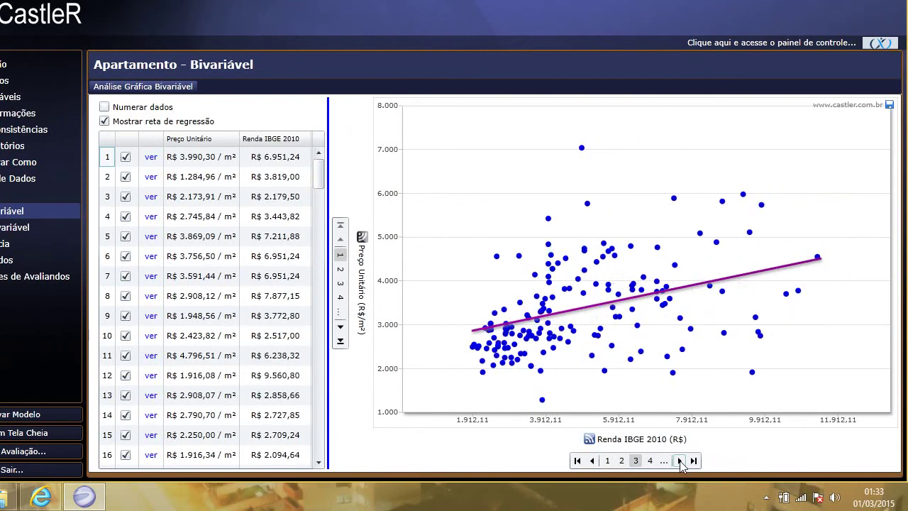
{"action": "left_click", "coordinate": [680, 462]}
{"action": "left_click", "coordinate": [680, 461]}
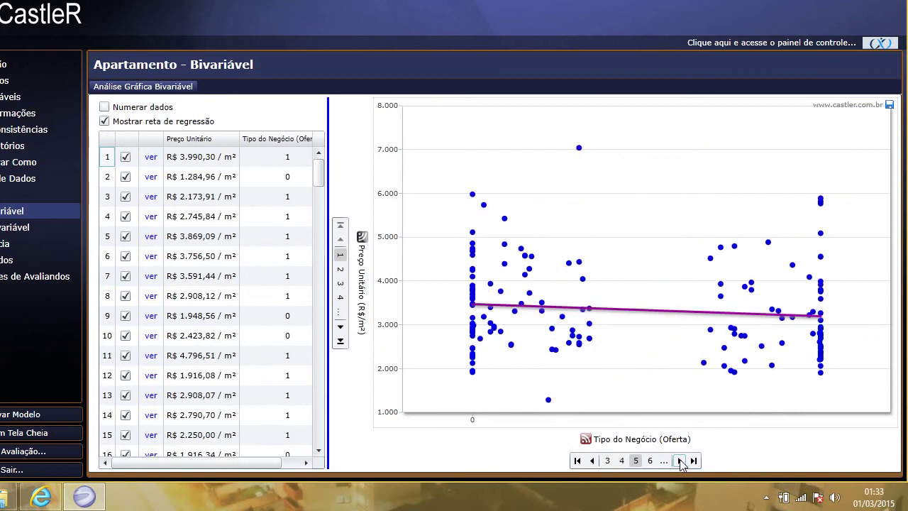
{"action": "left_click", "coordinate": [681, 461]}
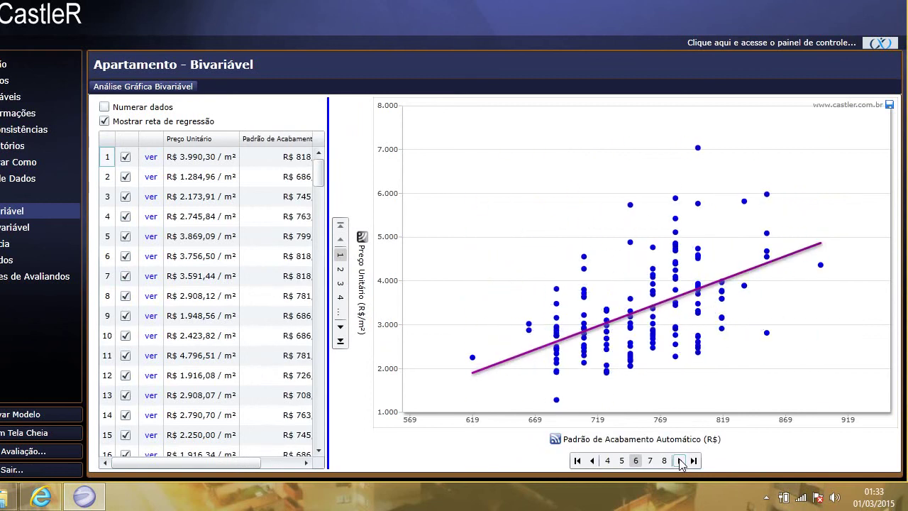
{"action": "left_click", "coordinate": [681, 461]}
{"action": "left_click", "coordinate": [681, 461]}
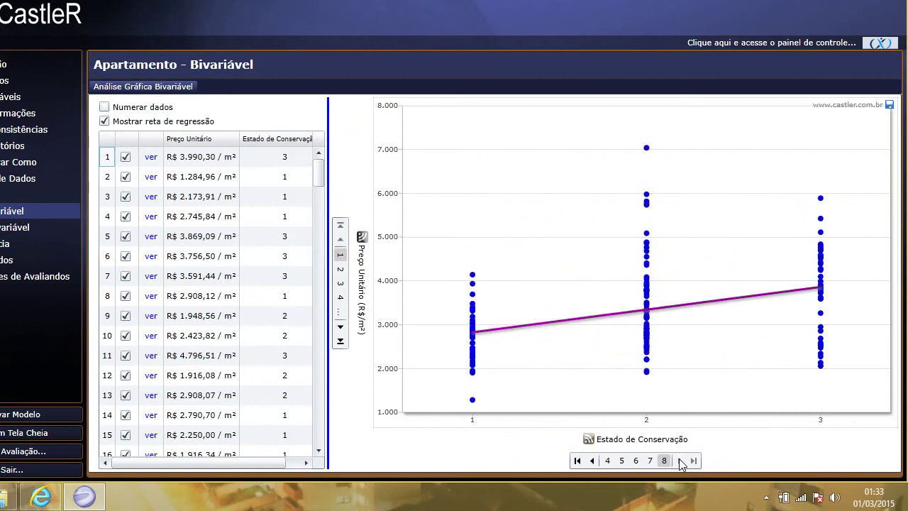